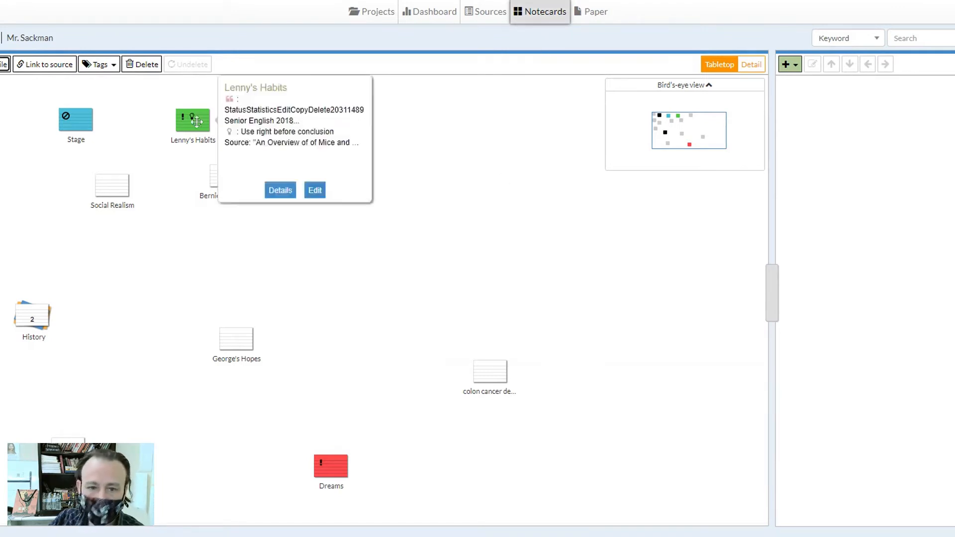
Step: Open the first project in the projects list and go to its notecards
left_click(378, 15)
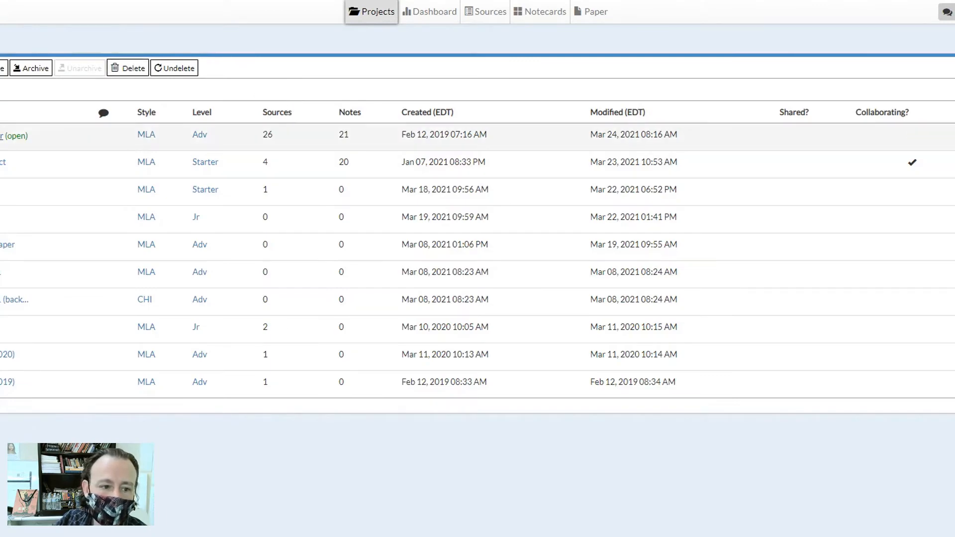
left_click(2, 136)
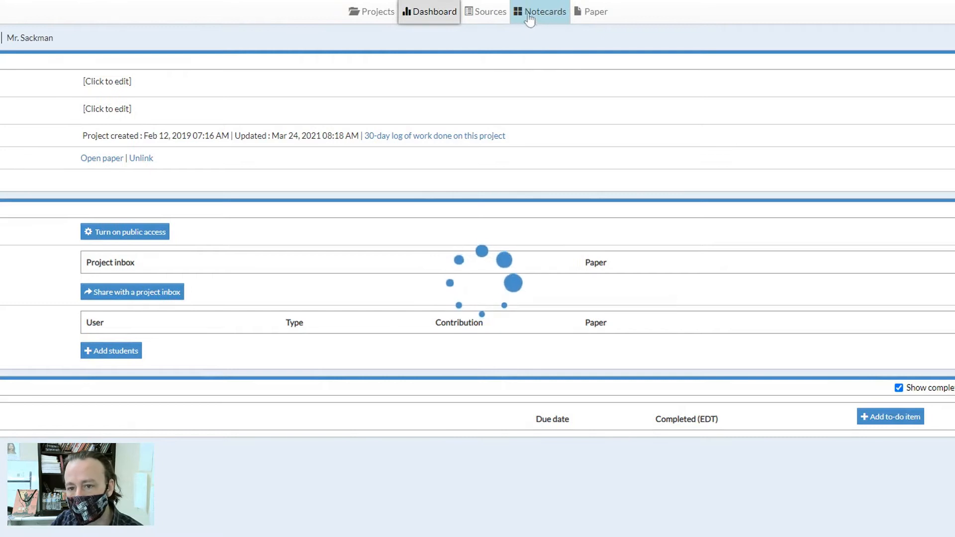
left_click(530, 18)
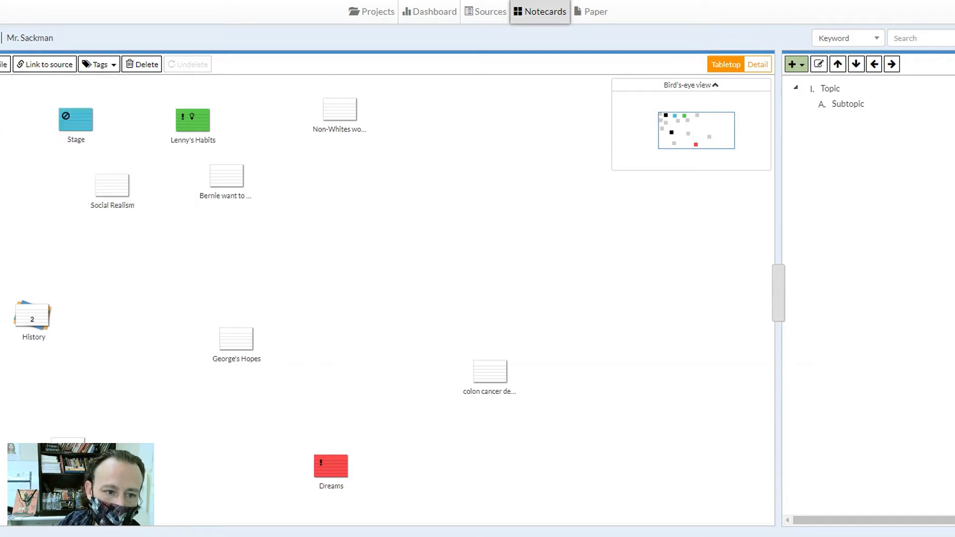
Step: Slightly widen the outline area and select the Dreams notecard plus one more notecard on the tabletop
left_click(60, 190)
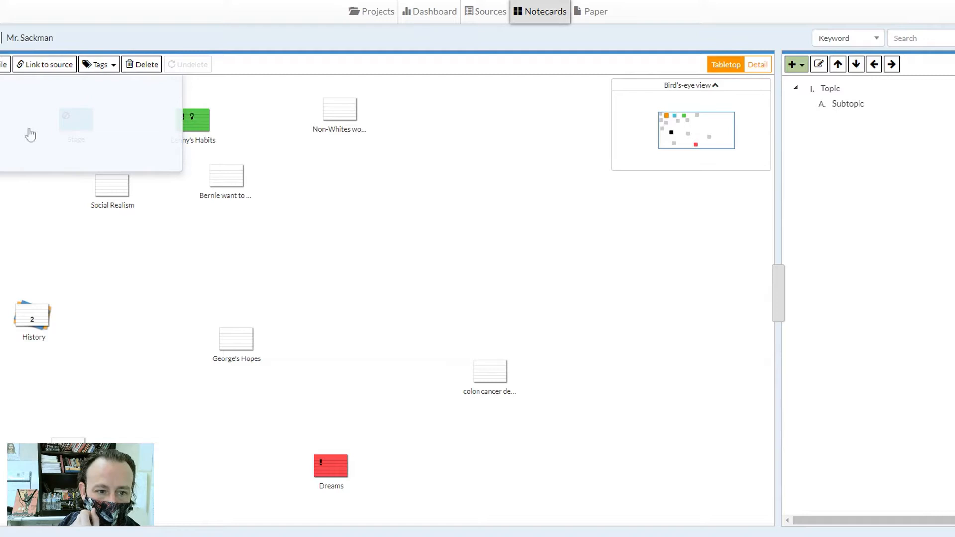
left_click_drag(155, 283, 156, 285)
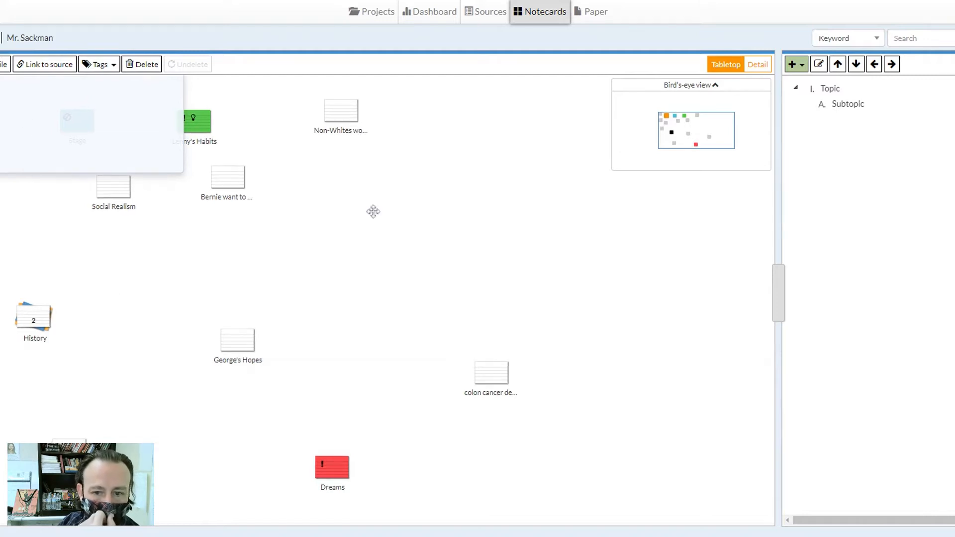
left_click_drag(779, 293, 768, 279)
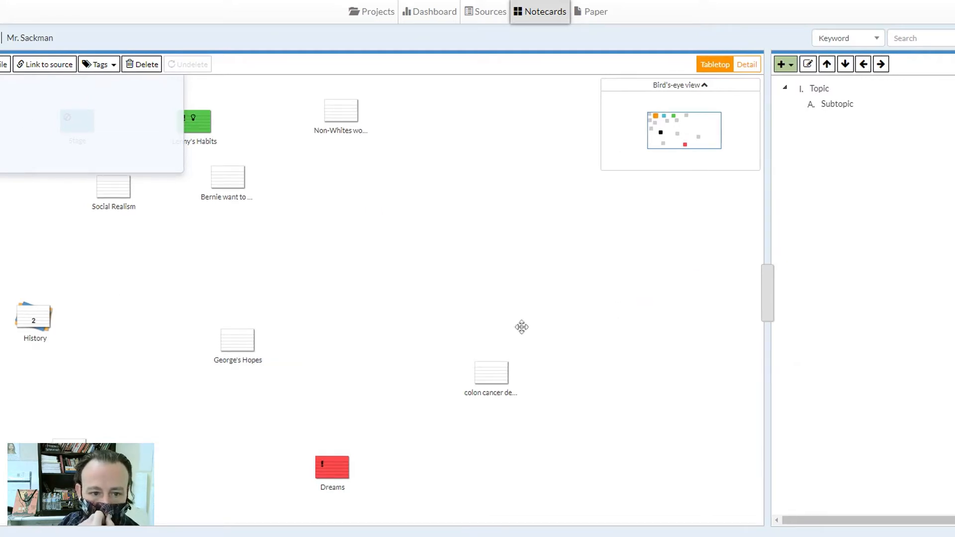
left_click(335, 467)
left_click_drag(297, 307, 293, 283)
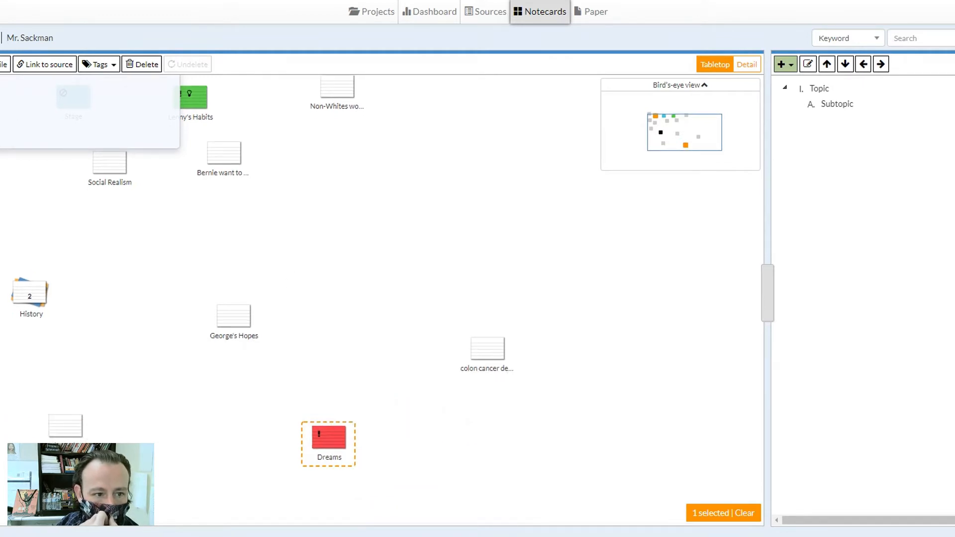
left_click(1, 97)
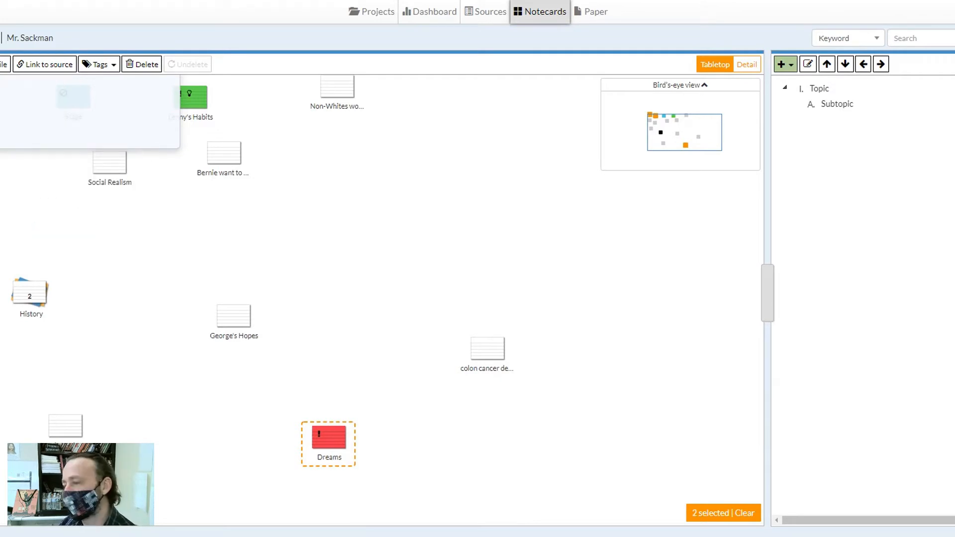
Step: Print all notecards with every notecard item included, from Source to History/Creator
left_click(1, 64)
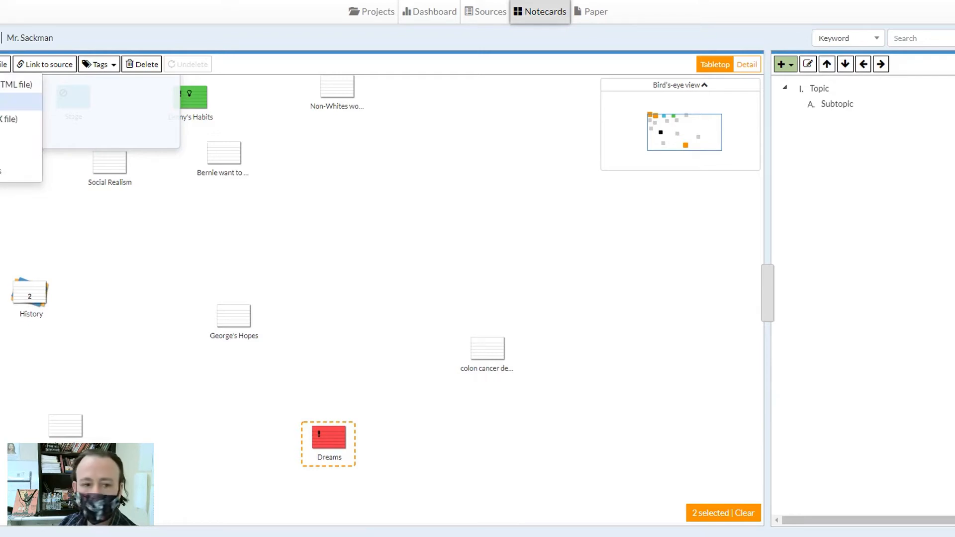
left_click(1, 102)
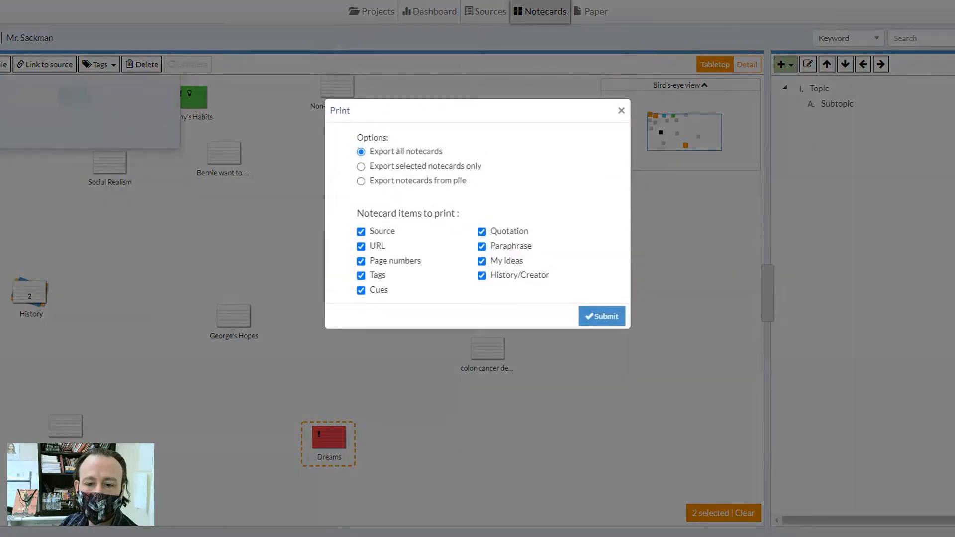
left_click(598, 320)
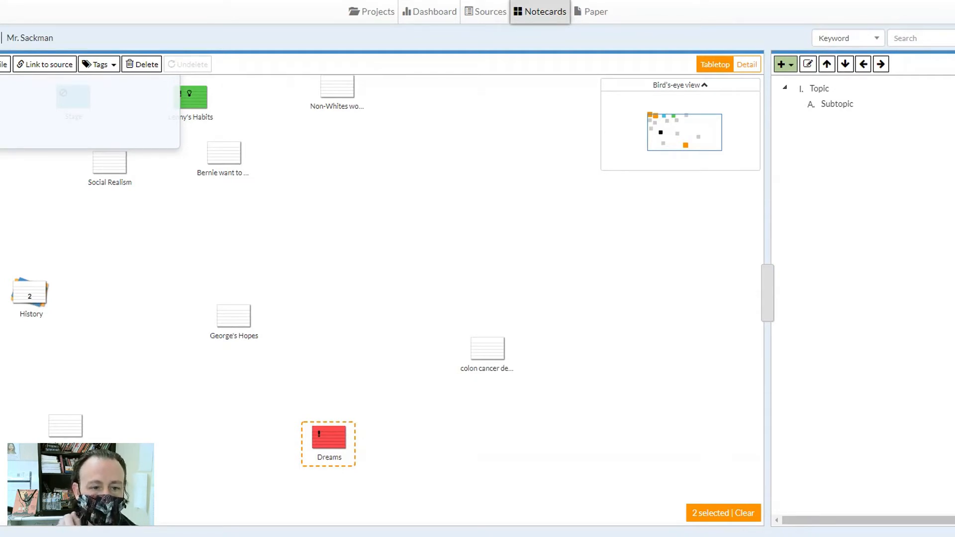
Step: Add the History pile and the Lynch Syndrome, colon cancer defined and Non-Whites notecards to the selection
left_click(860, 89)
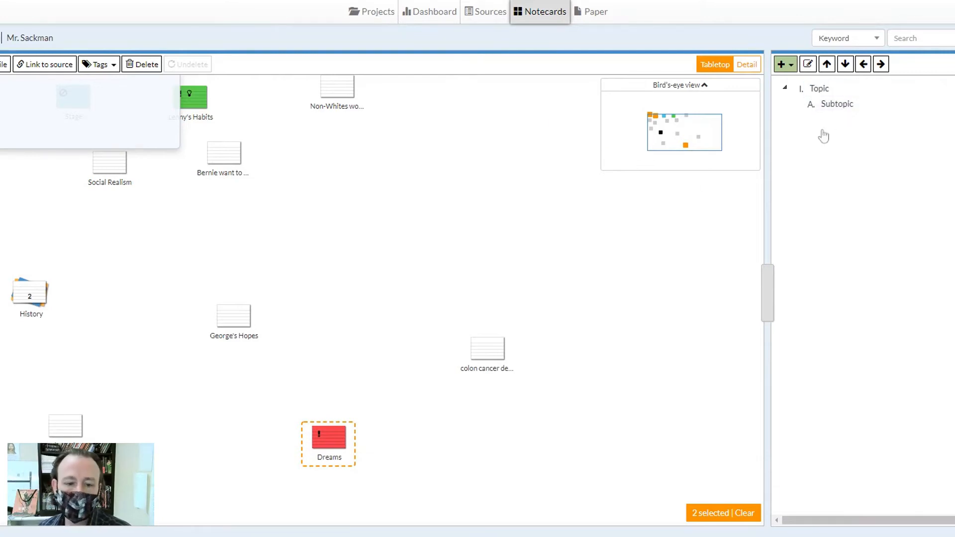
left_click(30, 298)
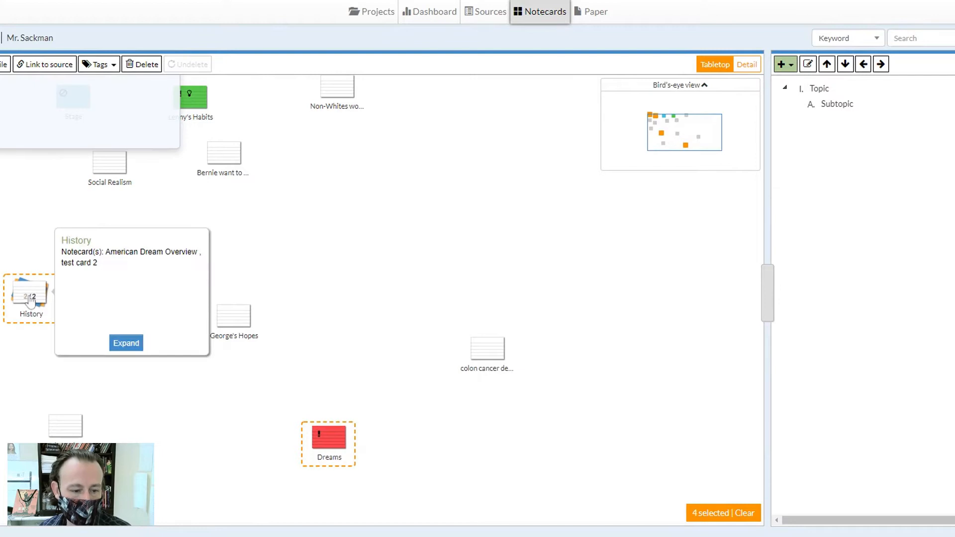
left_click(65, 424)
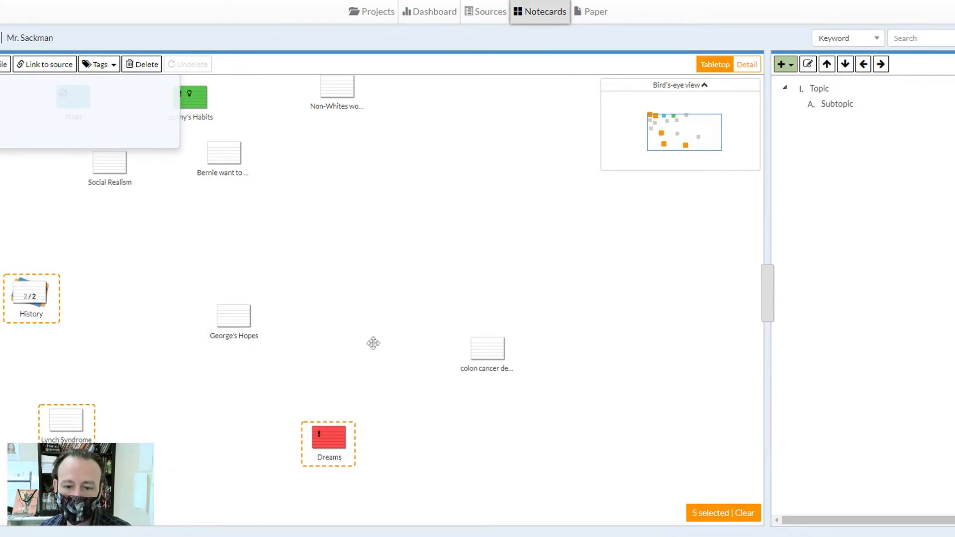
left_click(487, 349)
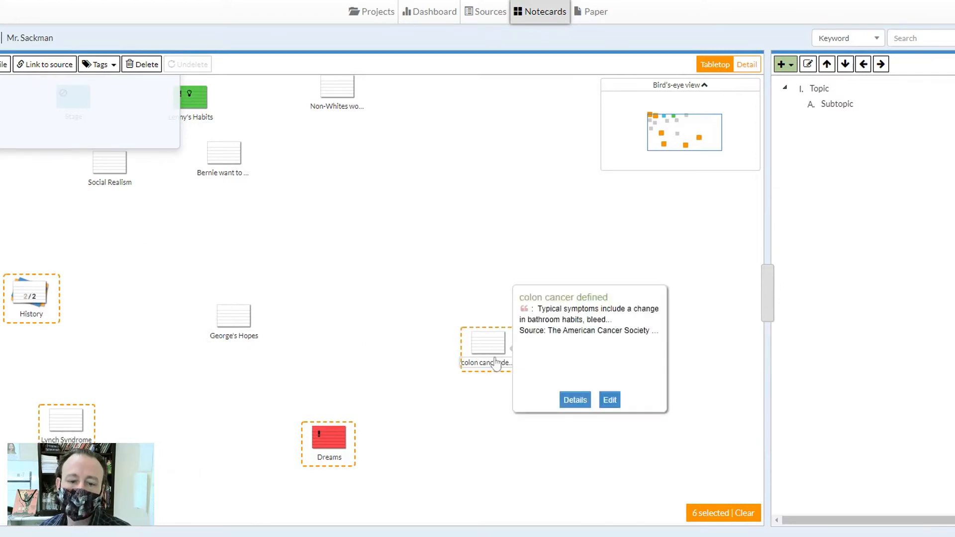
left_click(336, 104)
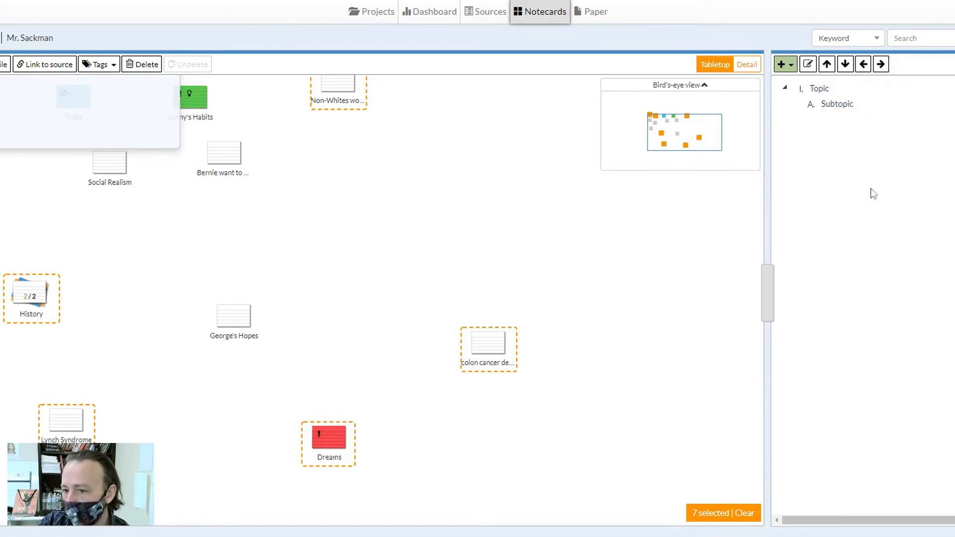
Step: Rename the outline's first topic as "Intro"
double_click(832, 88)
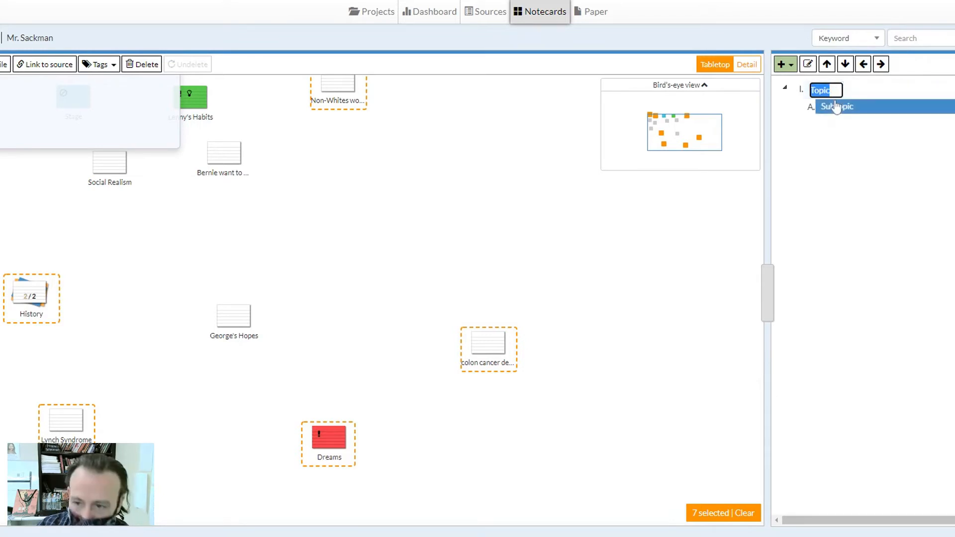
type("Intro")
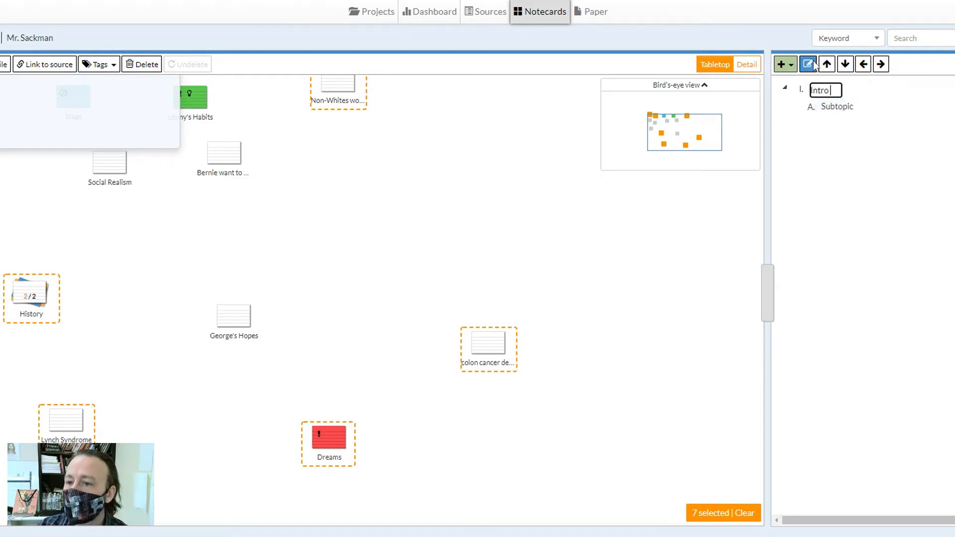
left_click(805, 93)
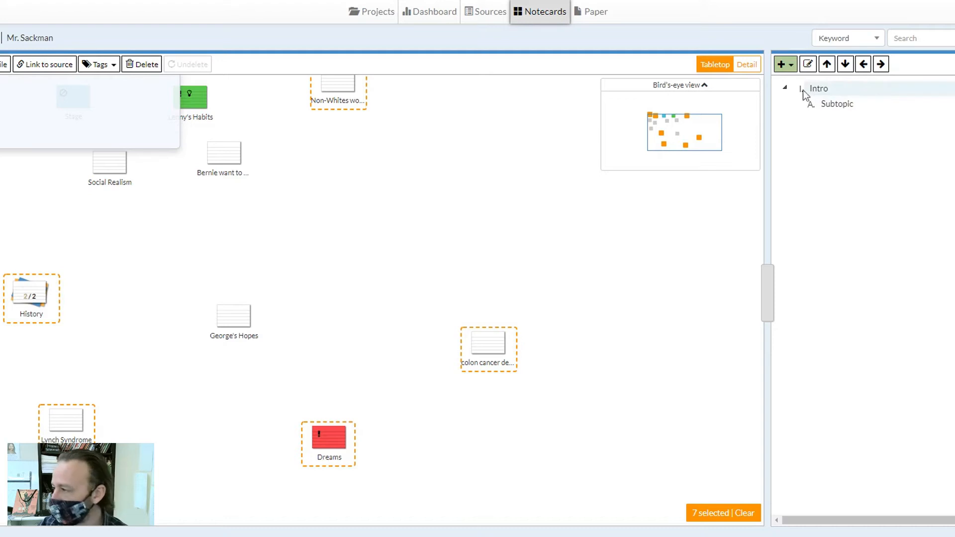
Step: Add a second subtopic under the Intro topic in the outline
left_click(842, 108)
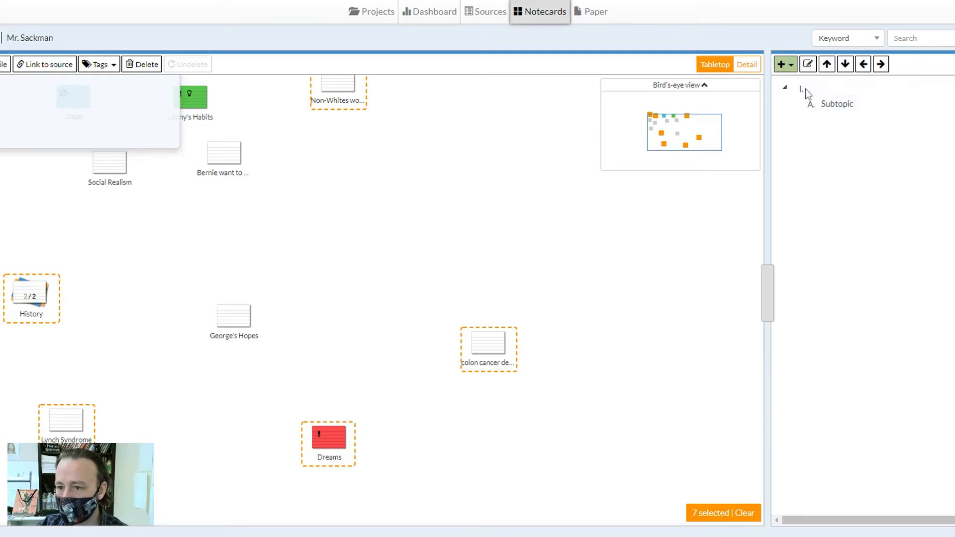
left_click(825, 90)
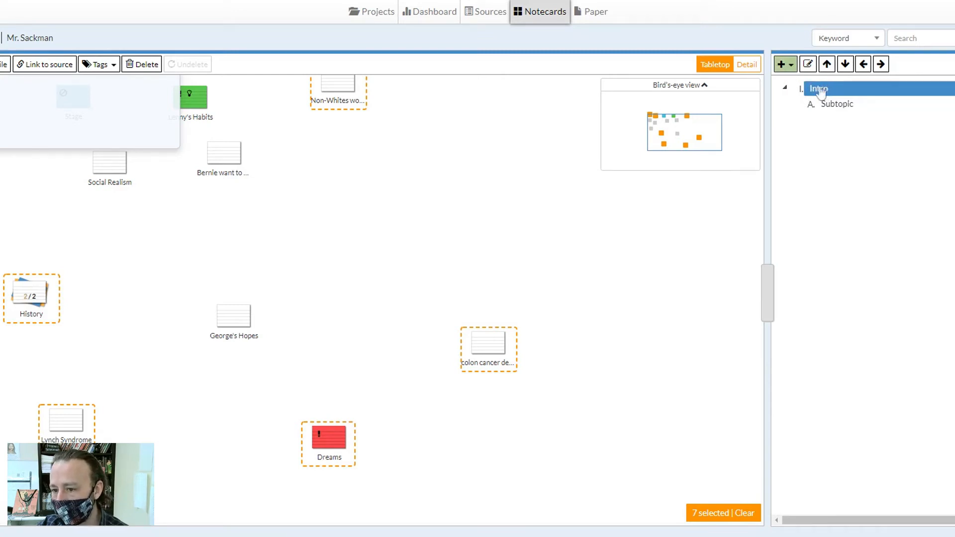
left_click(793, 64)
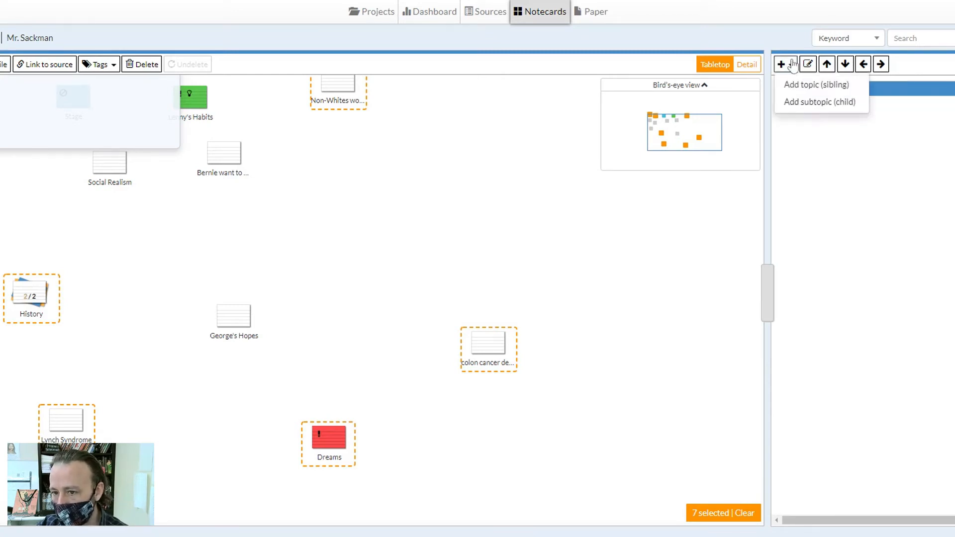
left_click(820, 102)
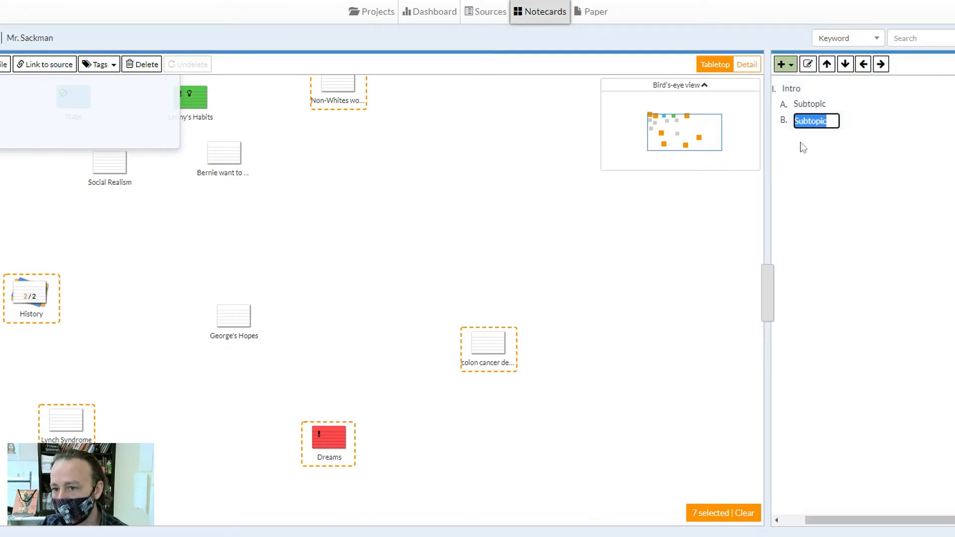
Step: Rename subtopic A under Intro as "Define global warming"
left_click(811, 104)
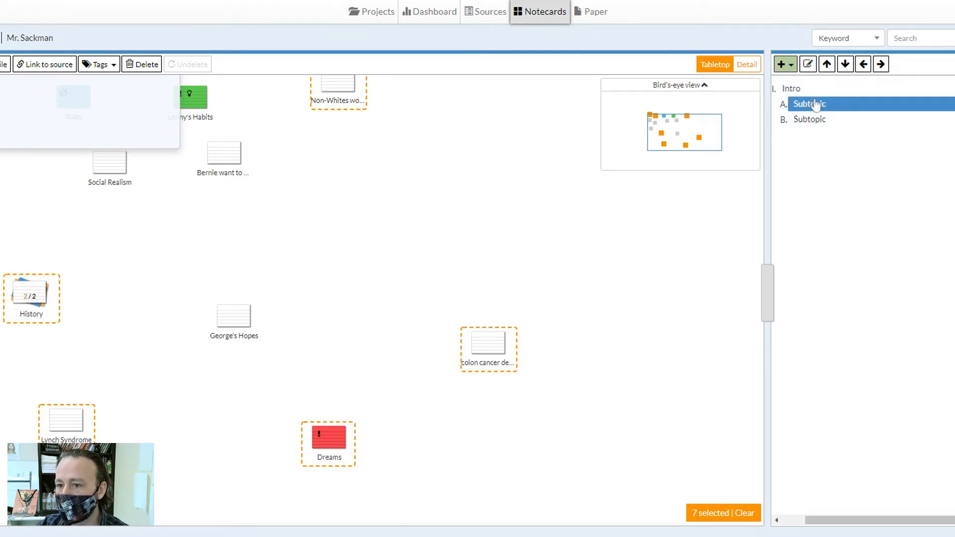
left_click(811, 104)
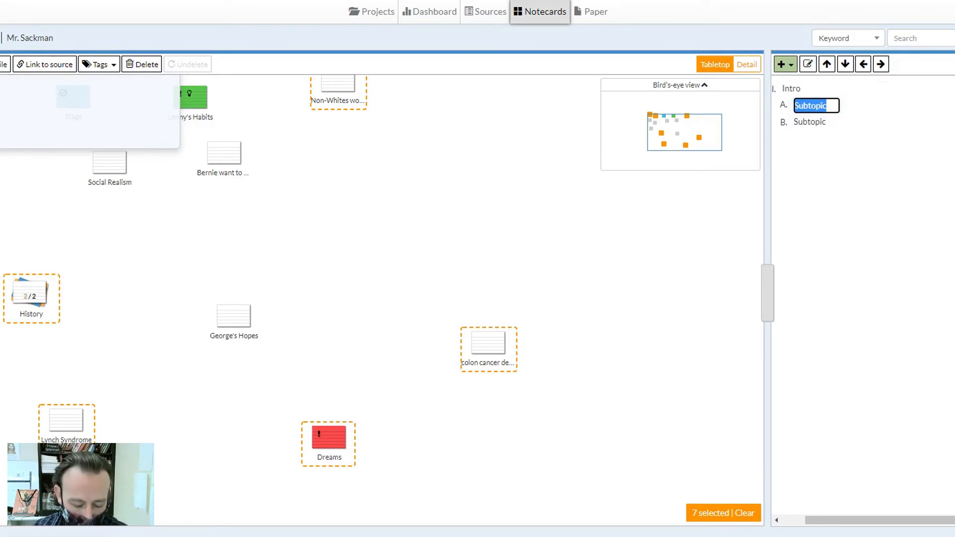
type("Defi")
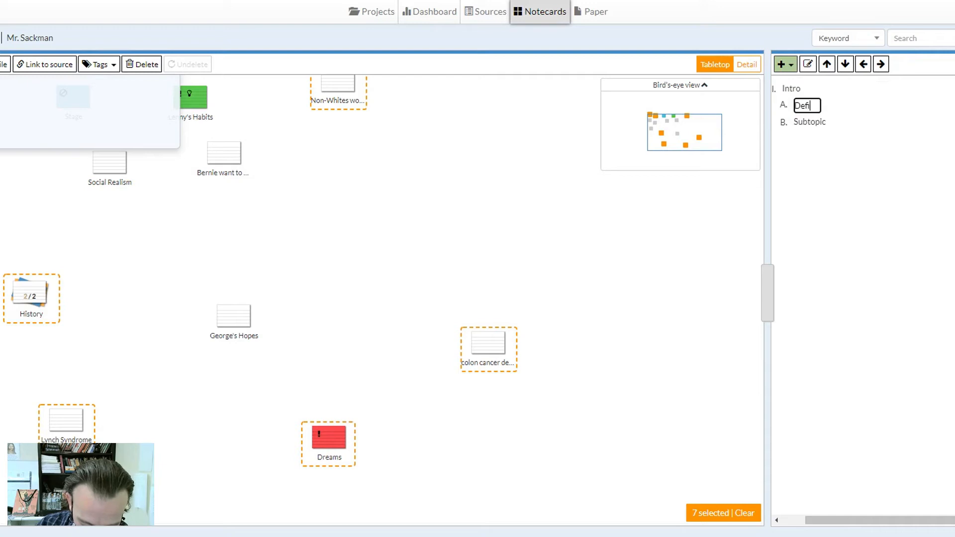
type("ne glo")
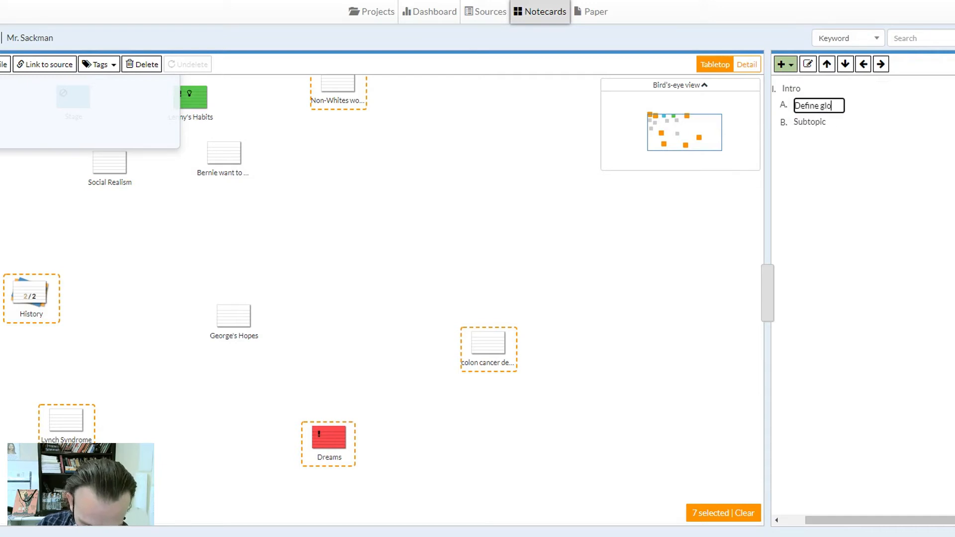
type("bal warming")
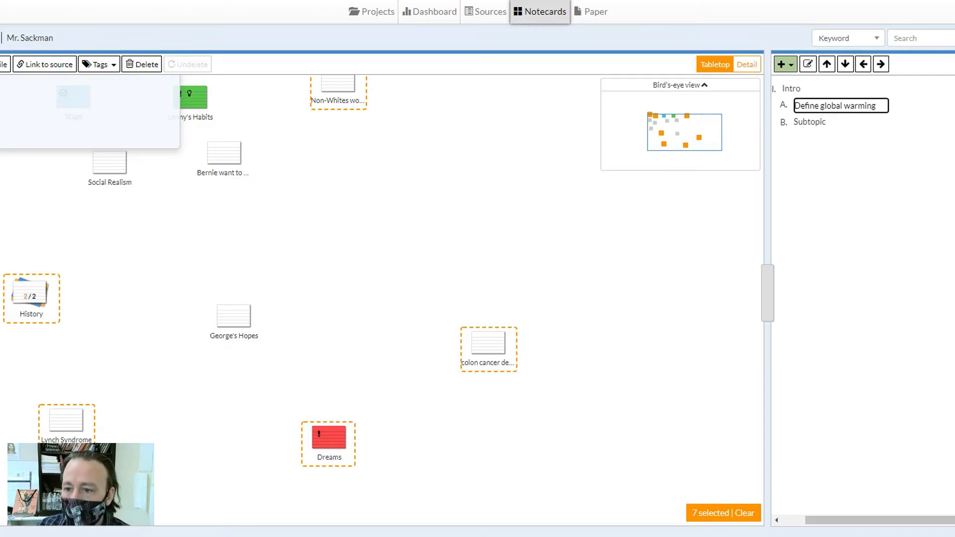
Step: Rename subtopic B under Intro as "thesis: wite your thesis here"
left_click(858, 129)
double_click(851, 126)
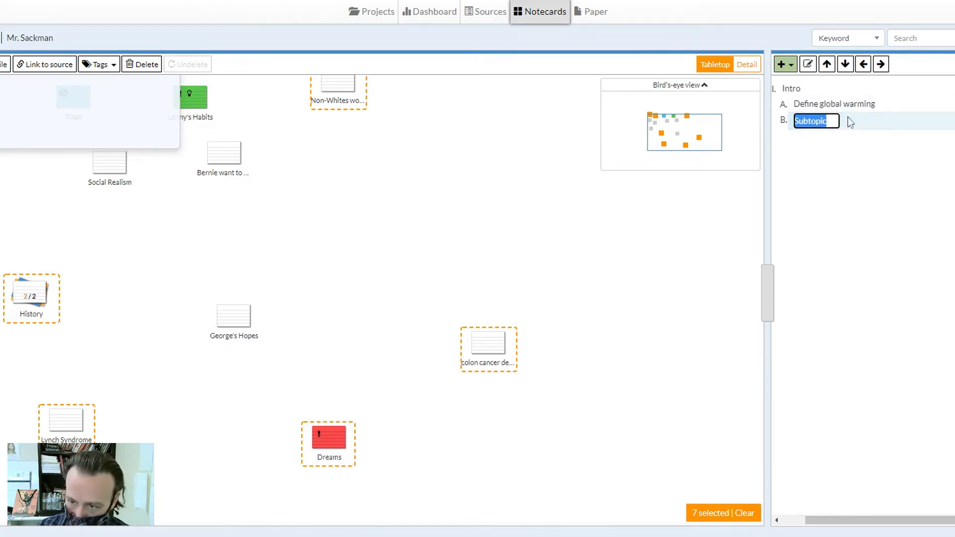
type("thisis")
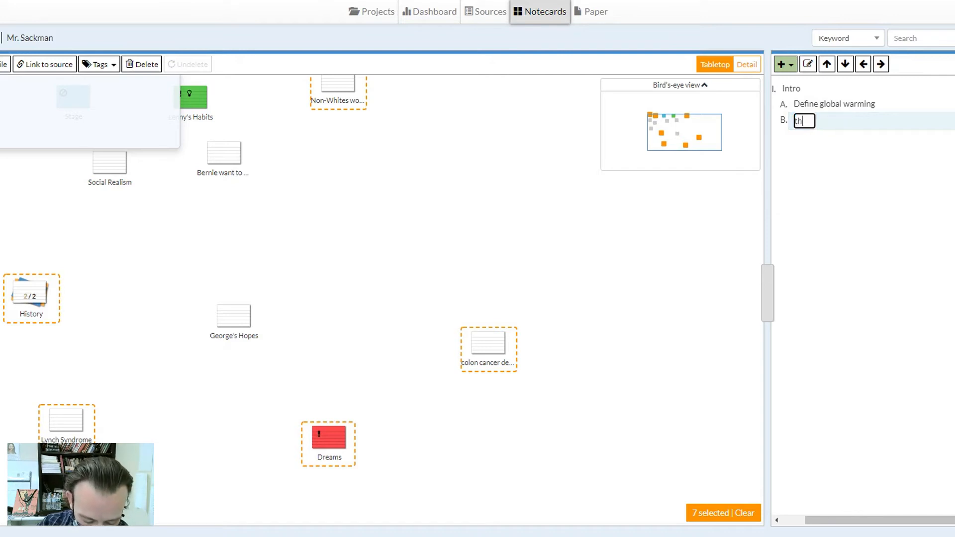
key("BackSpace")
key("BackSpace")
key("BackSpace")
key("BackSpace")
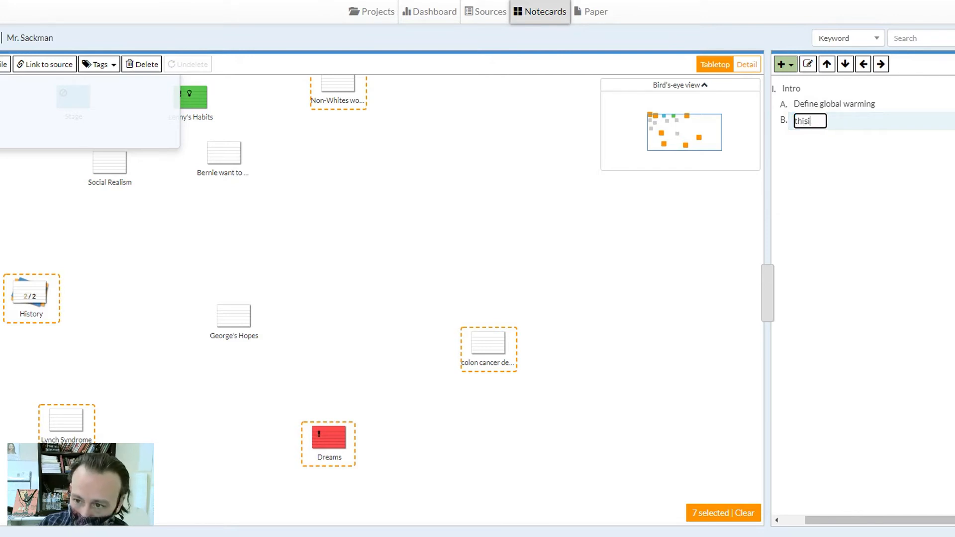
type("e")
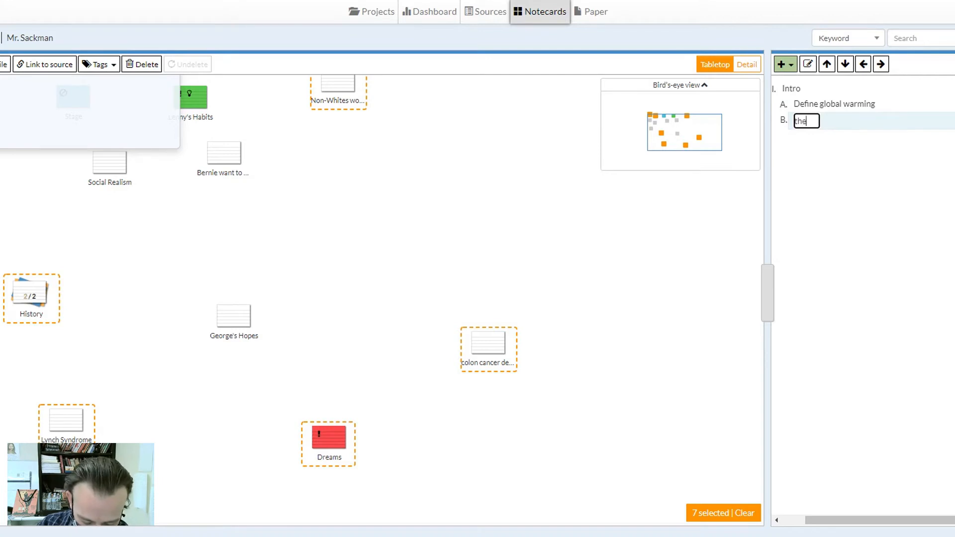
type("sis: w")
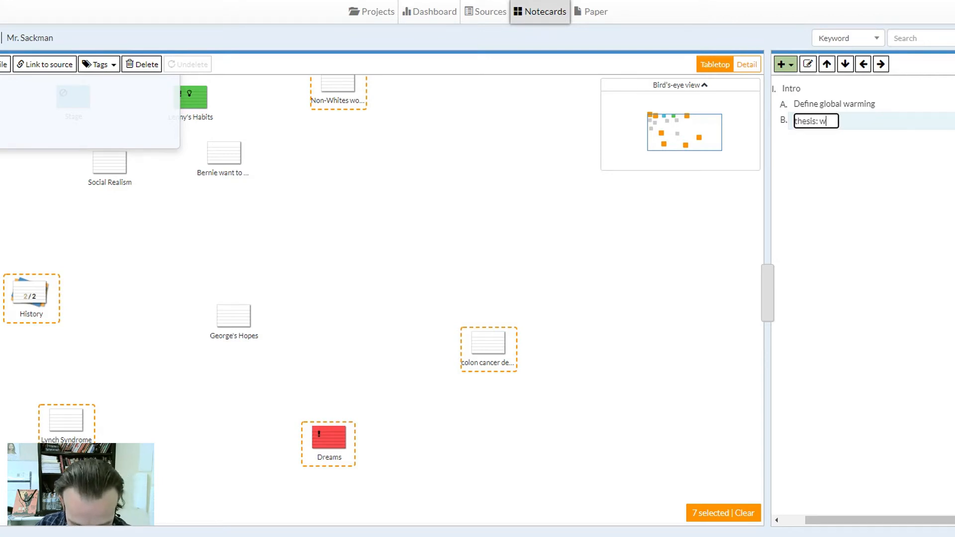
type("ite your th")
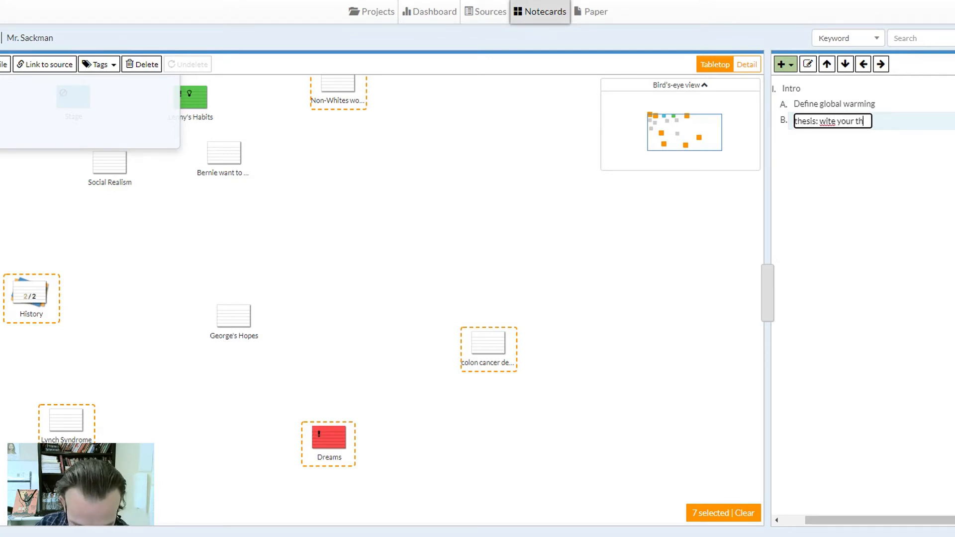
type("esis here")
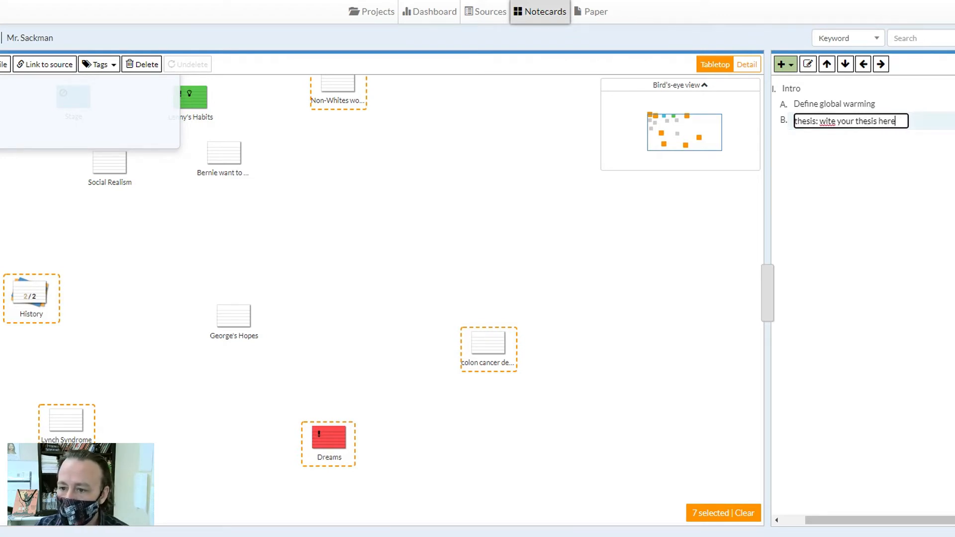
Step: Correct the spelling in Intro's subtopic B so it reads "thesis: write your thesis here"
type("r")
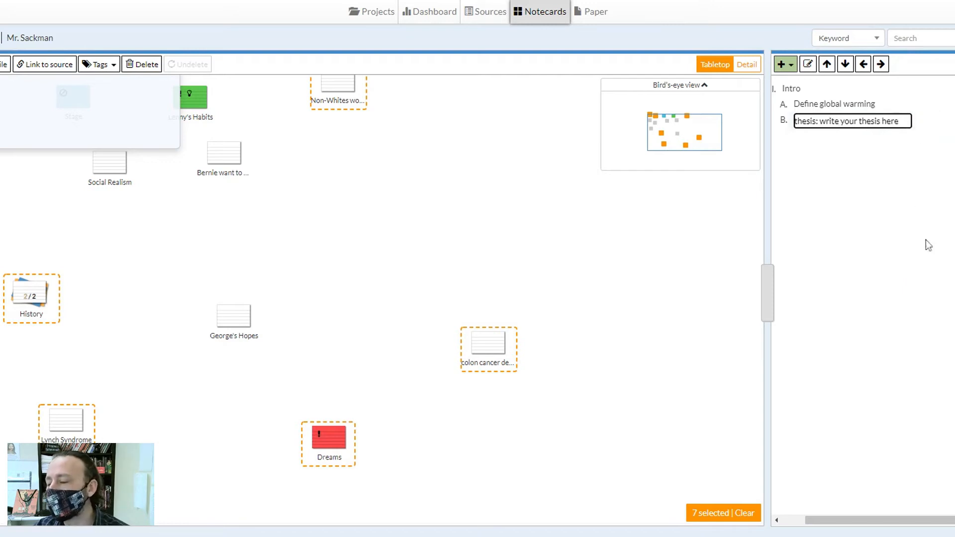
left_click(789, 103)
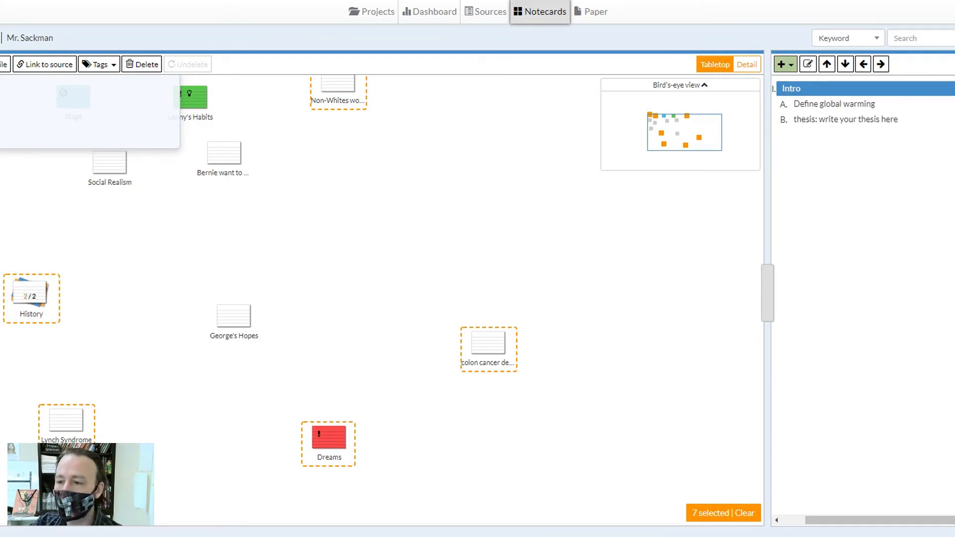
Step: Add five main topics, II through VI, at the same level as Intro in the outline
left_click(790, 89)
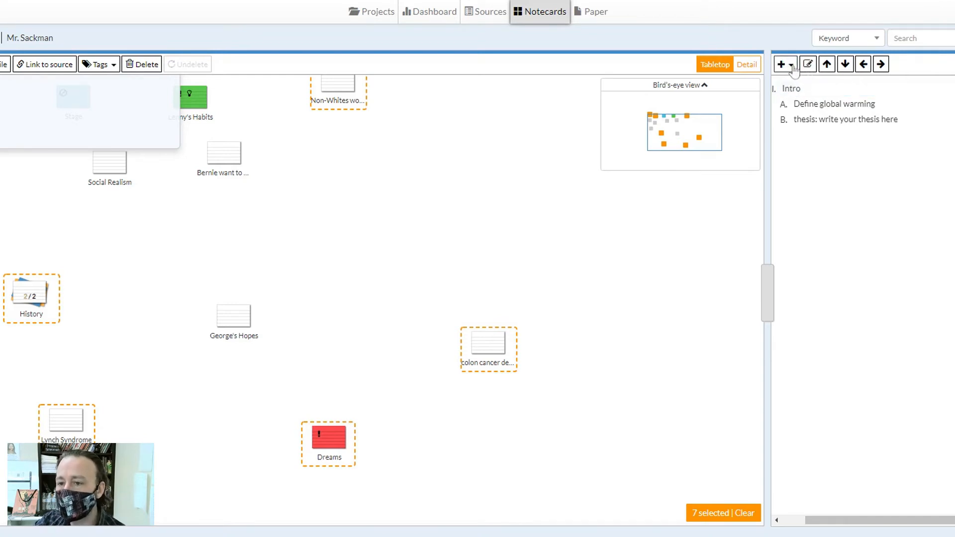
left_click(791, 89)
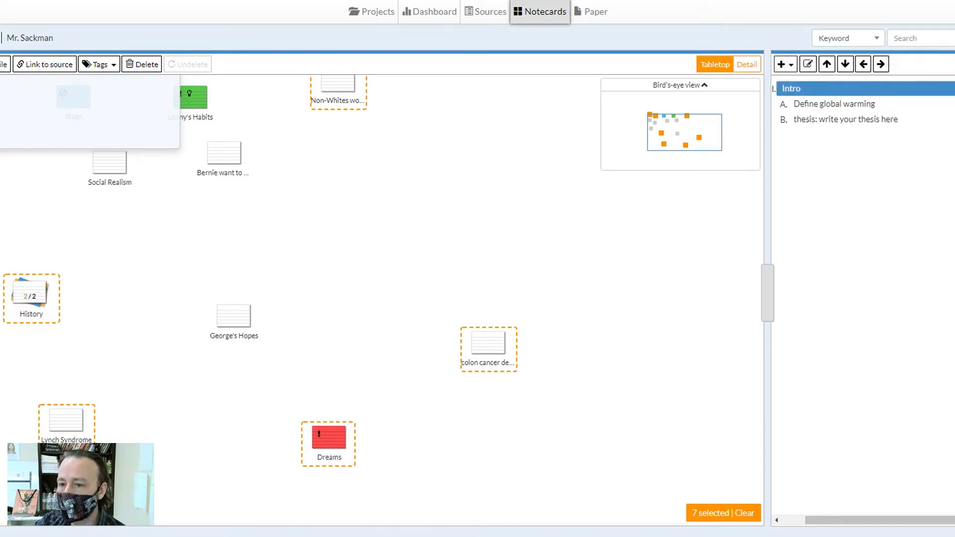
left_click(791, 64)
left_click(795, 84)
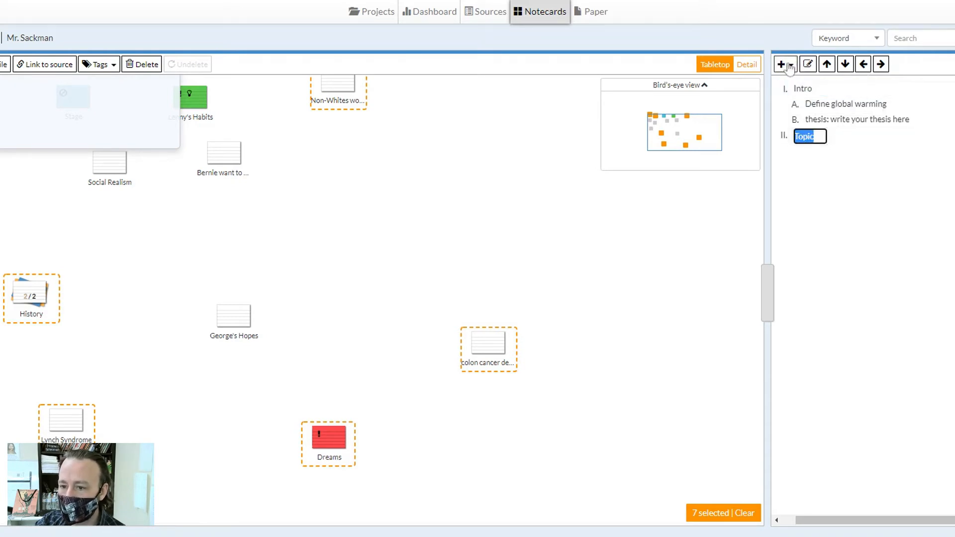
left_click(790, 66)
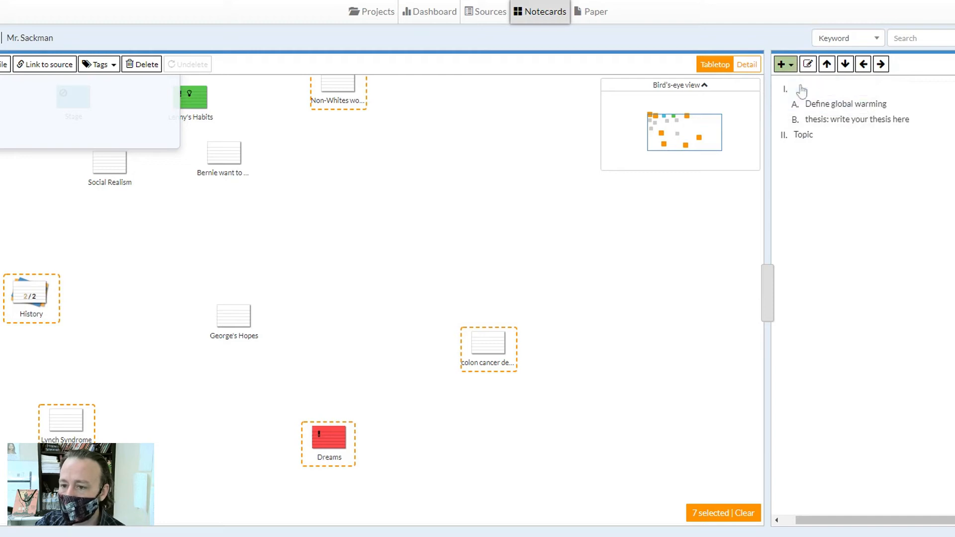
left_click(796, 85)
left_click(791, 65)
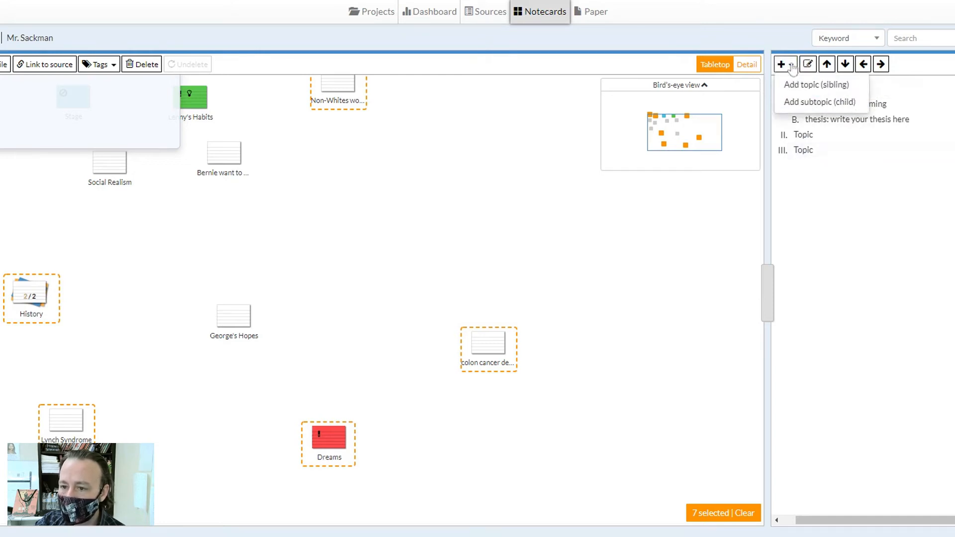
left_click(796, 86)
left_click(791, 65)
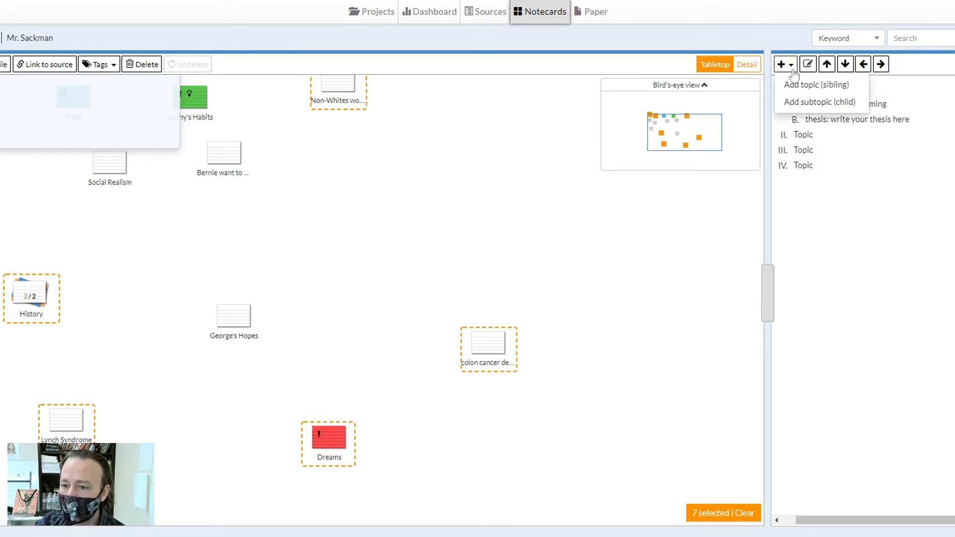
left_click(796, 85)
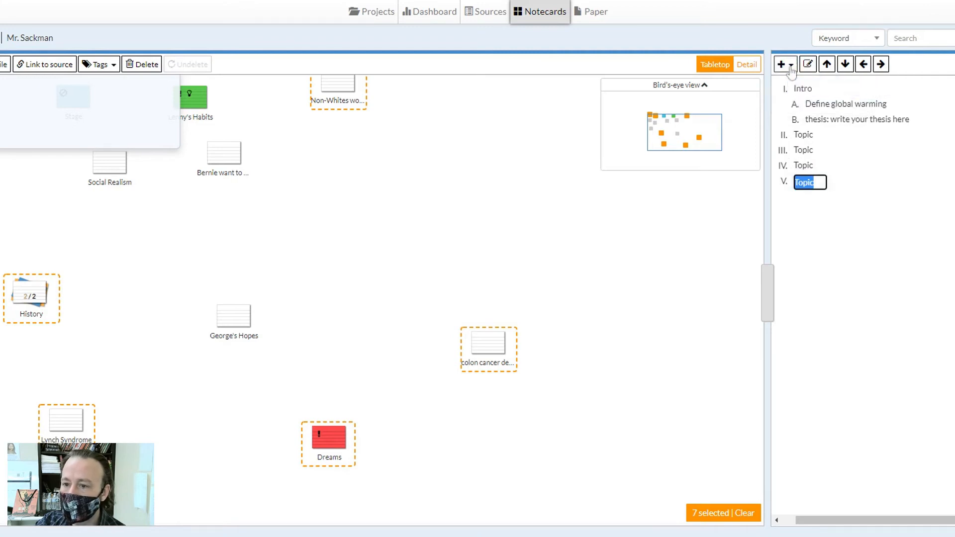
left_click(791, 65)
left_click(796, 85)
Step: Add a seventh main topic at the end of the outline and name it "Conclusion"
left_click(791, 64)
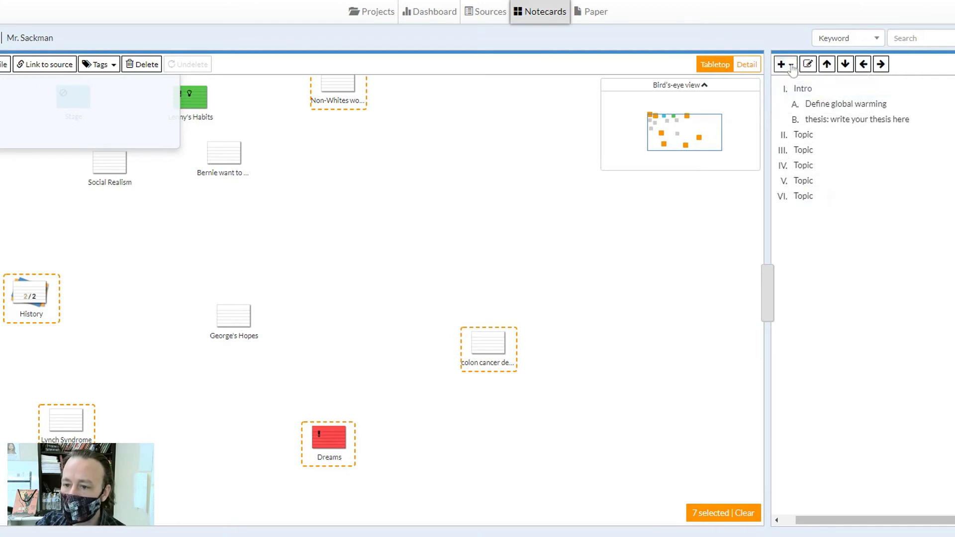
left_click(797, 87)
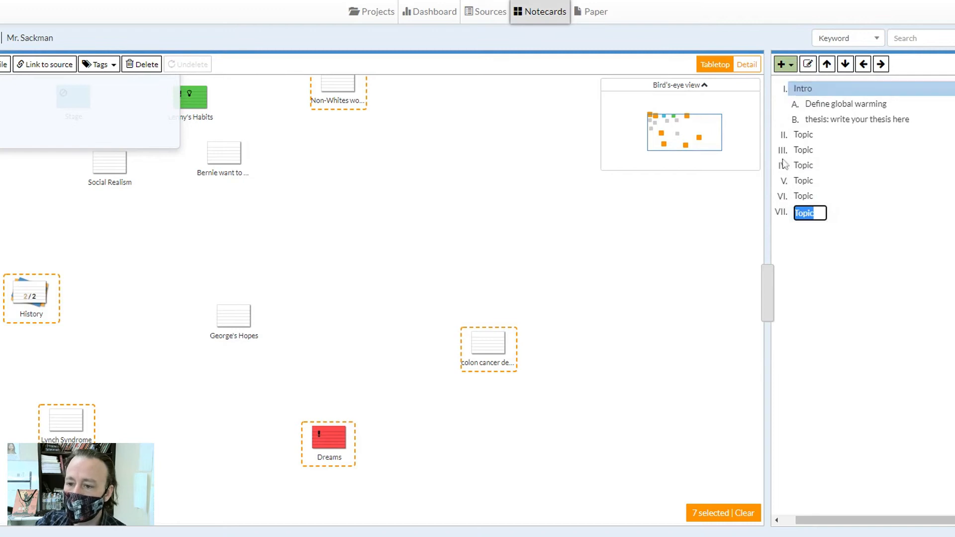
type("Co")
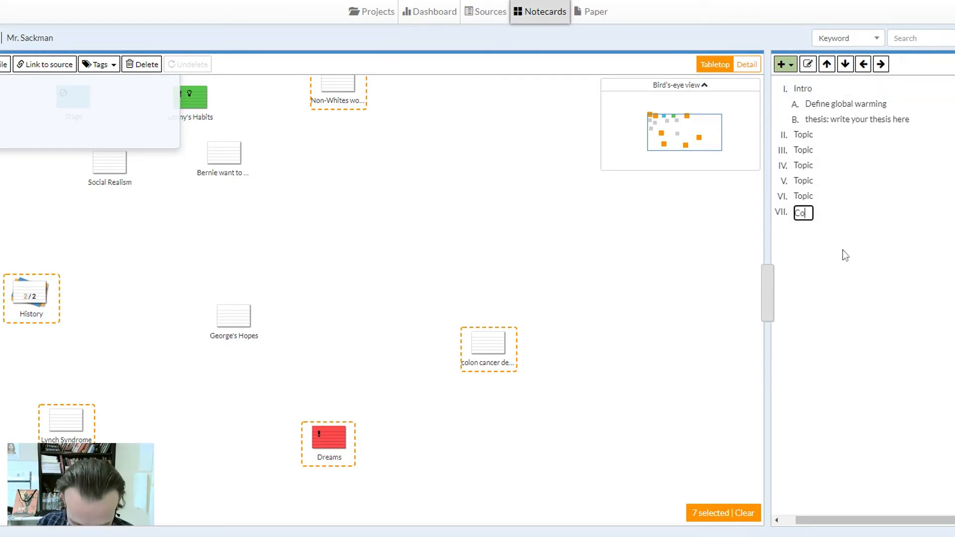
type("nclusion")
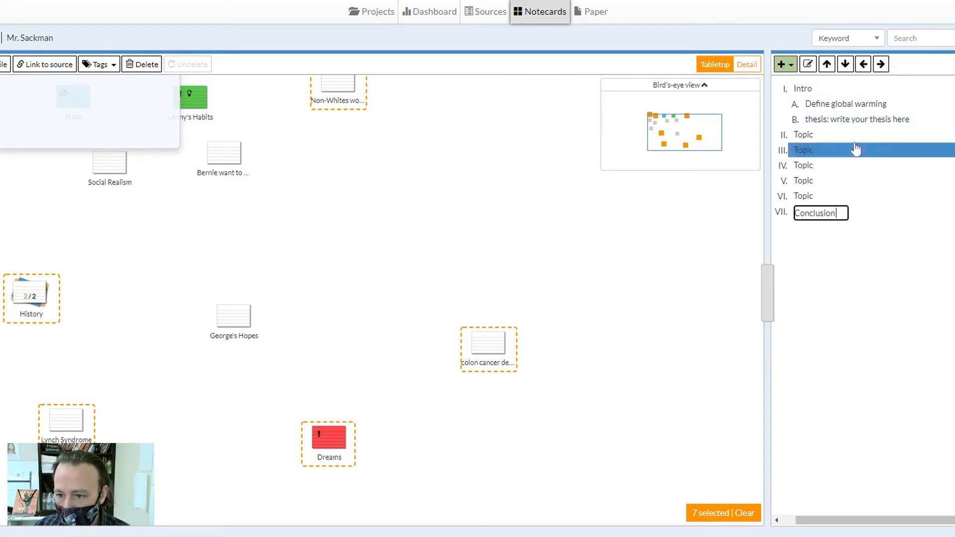
Step: Add two subtopics under topic II, the first topic after Intro
left_click(842, 136)
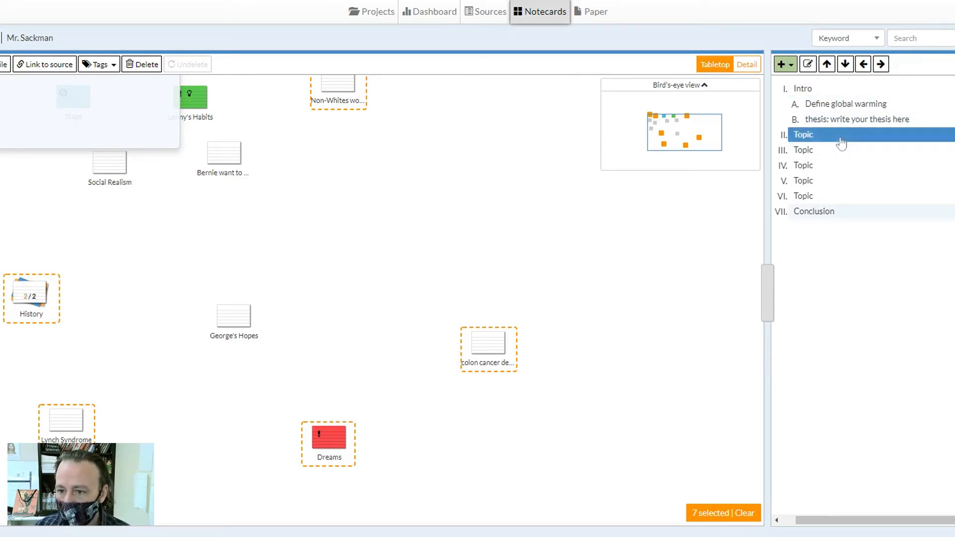
left_click(790, 65)
left_click(811, 102)
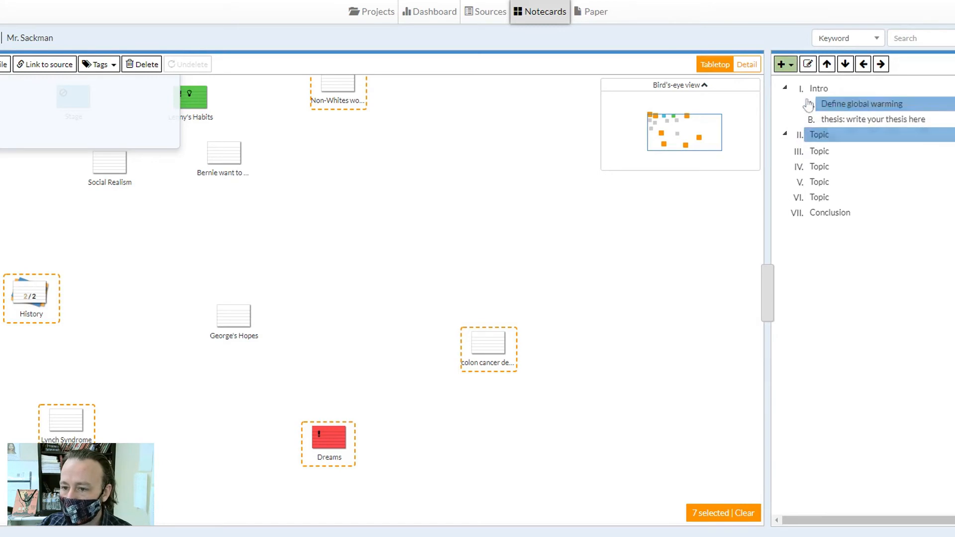
key("Return")
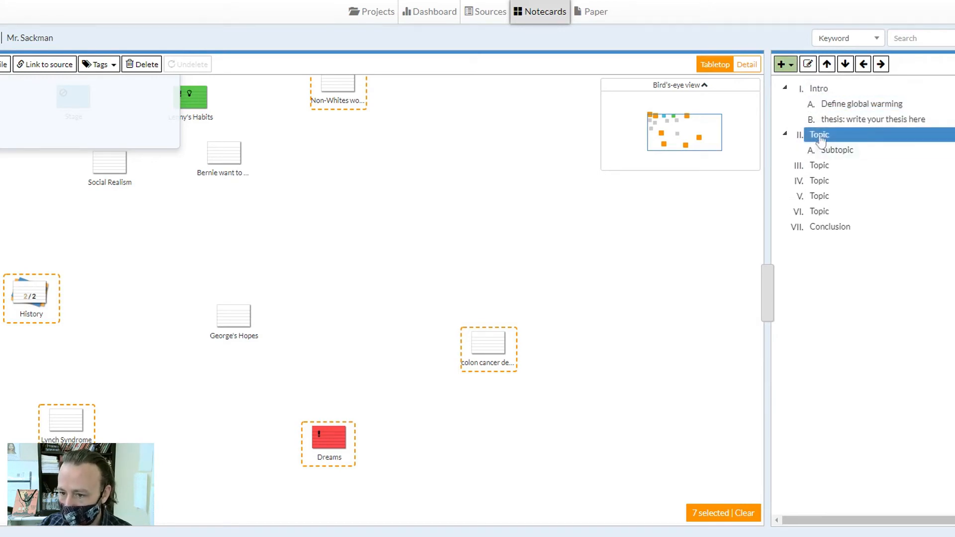
left_click(791, 65)
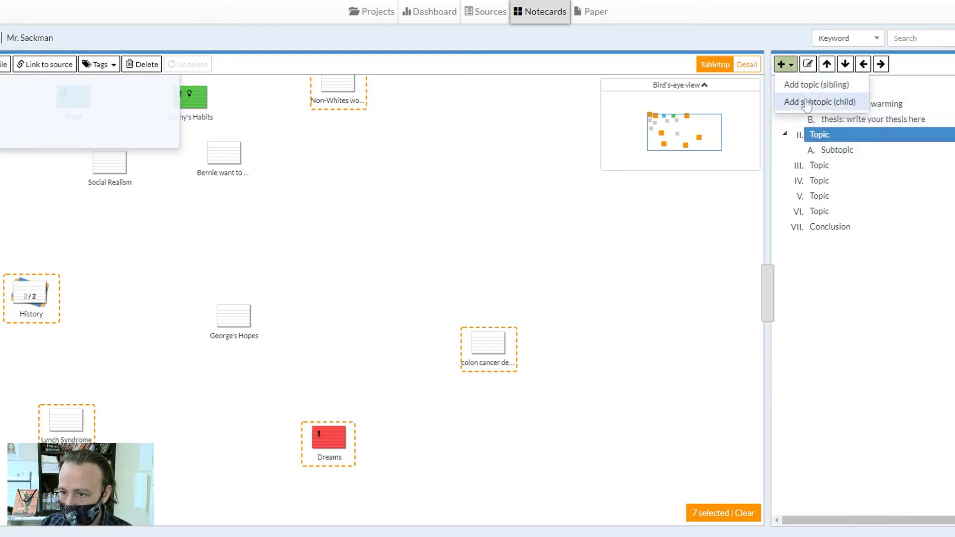
left_click(811, 101)
Step: Rename outline topic II as "History of Global Warming"
left_click(824, 136)
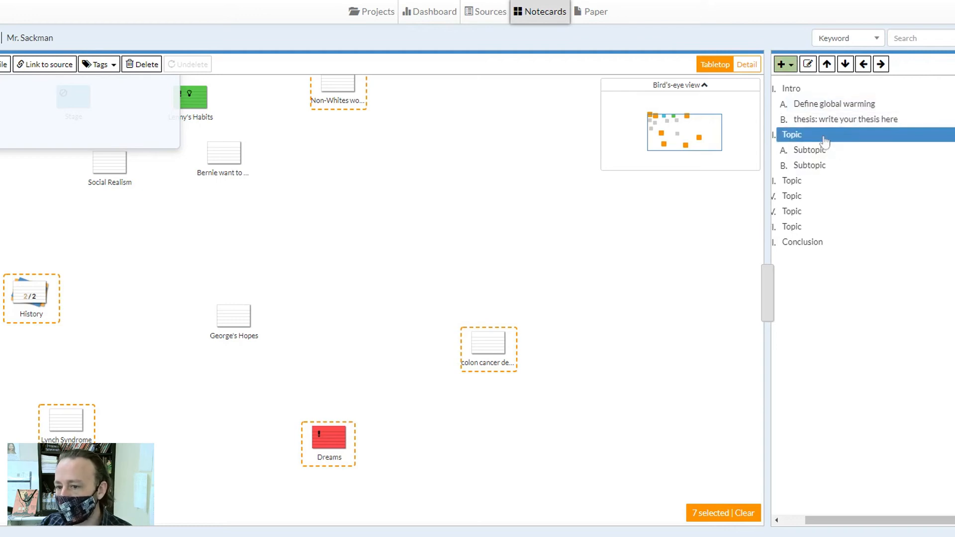
left_click(824, 138)
type("Historo of")
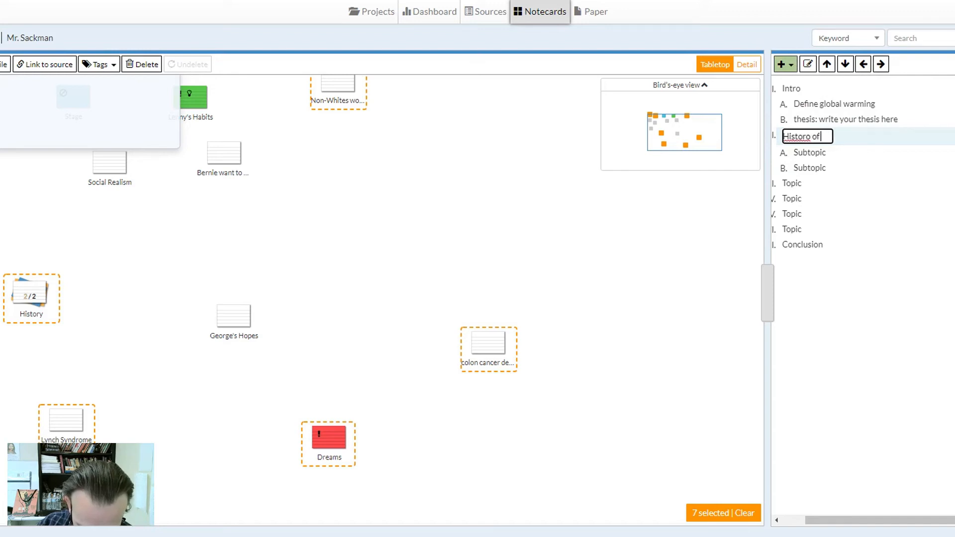
type(" Globa")
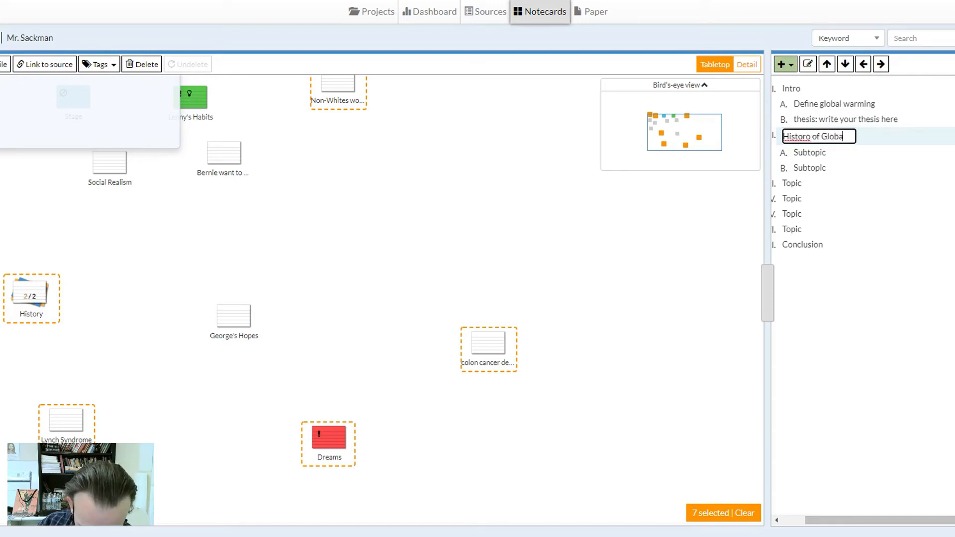
type("l Warming")
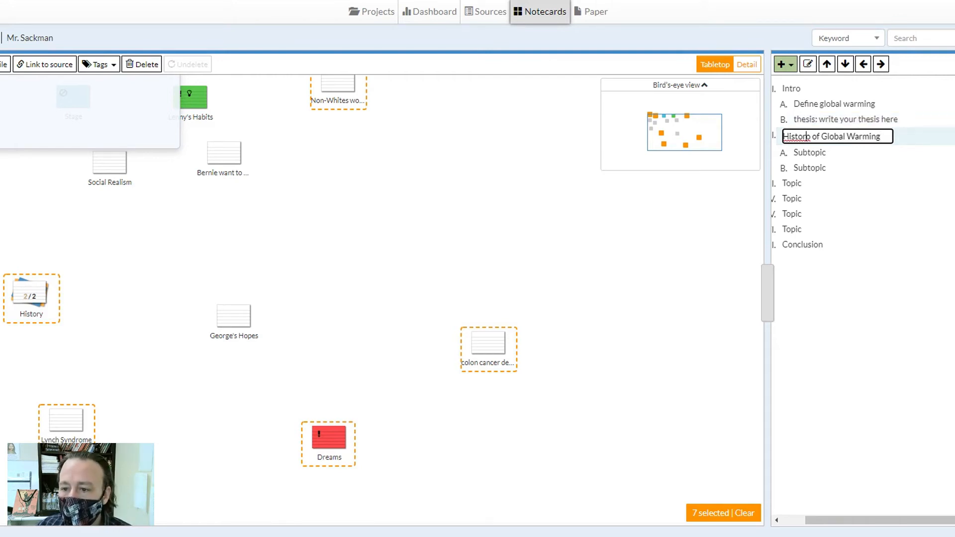
key("BackSpace")
type("y")
Step: Rename subtopic A under History of Global Warming as "before 21 century"
left_click(827, 154)
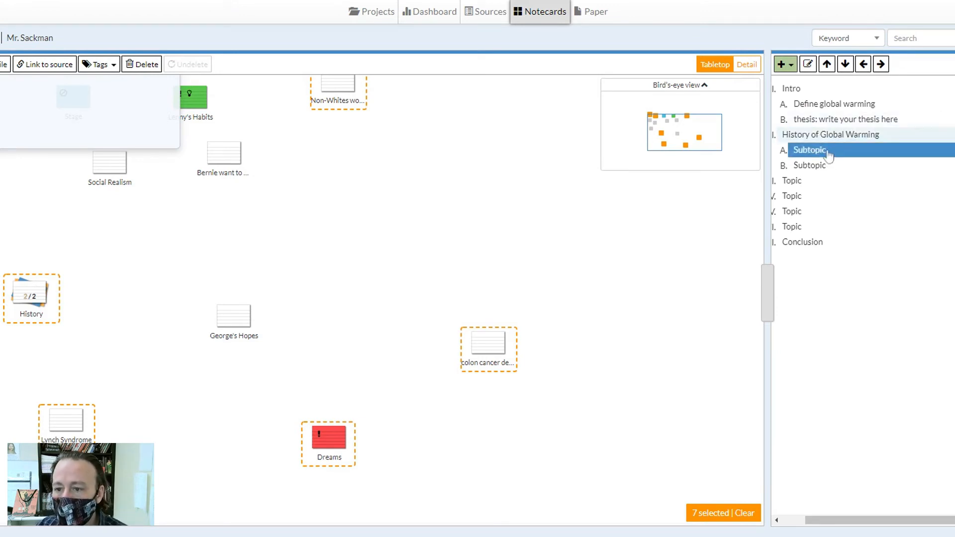
left_click(828, 152)
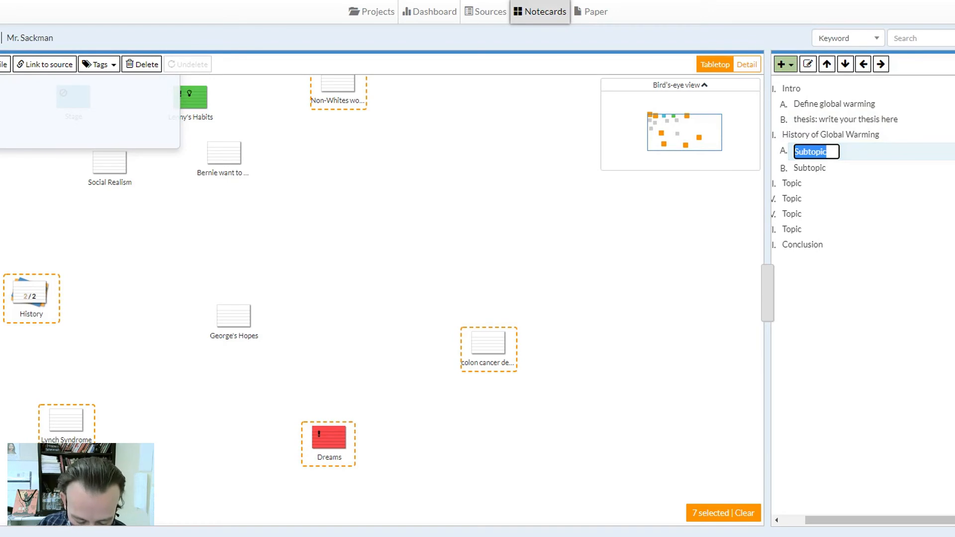
type("before")
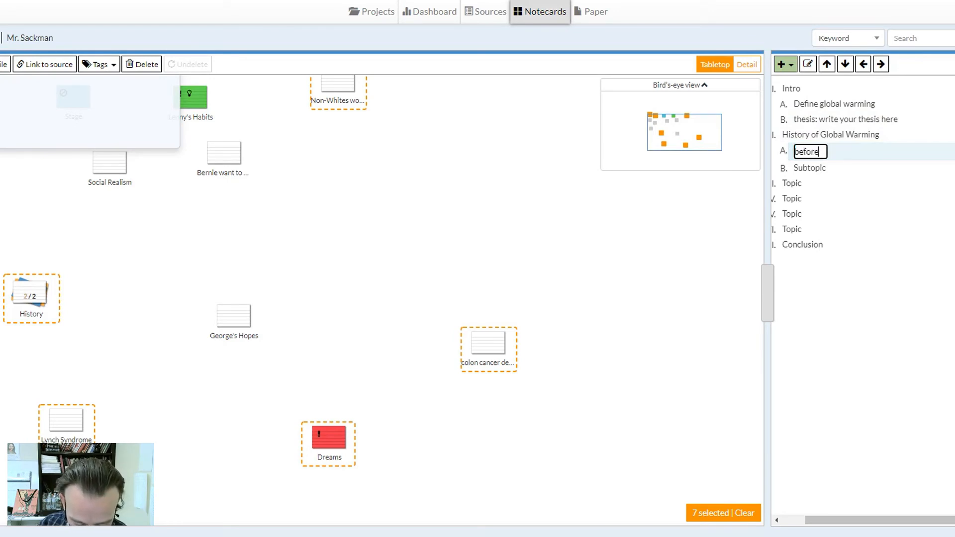
type(" 21")
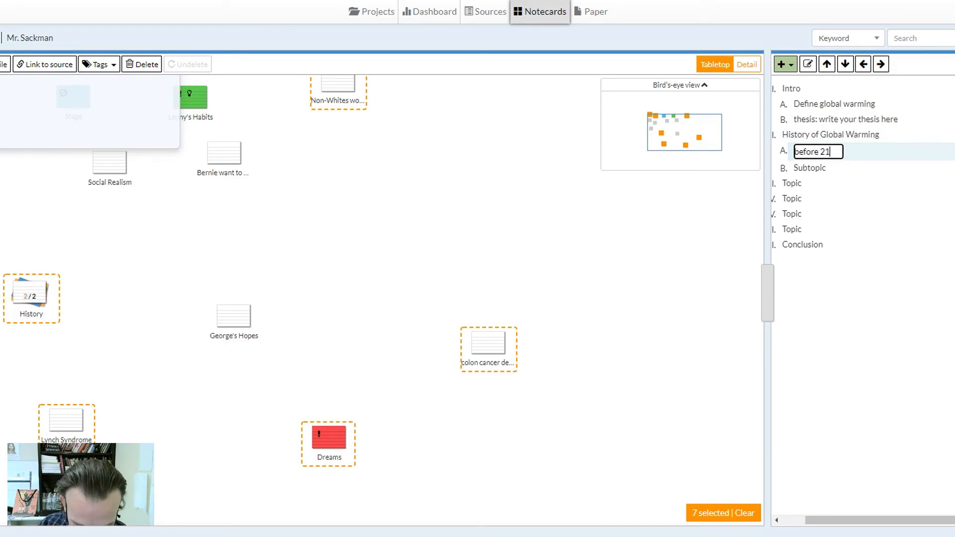
type(" century")
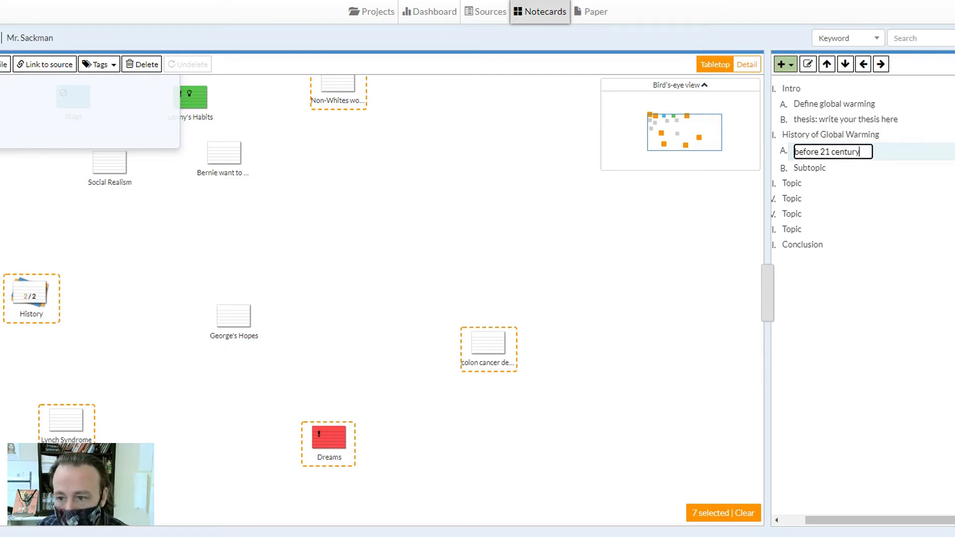
Step: Rename subtopic B under History of Global Warming as "recent developments"
left_click(868, 171)
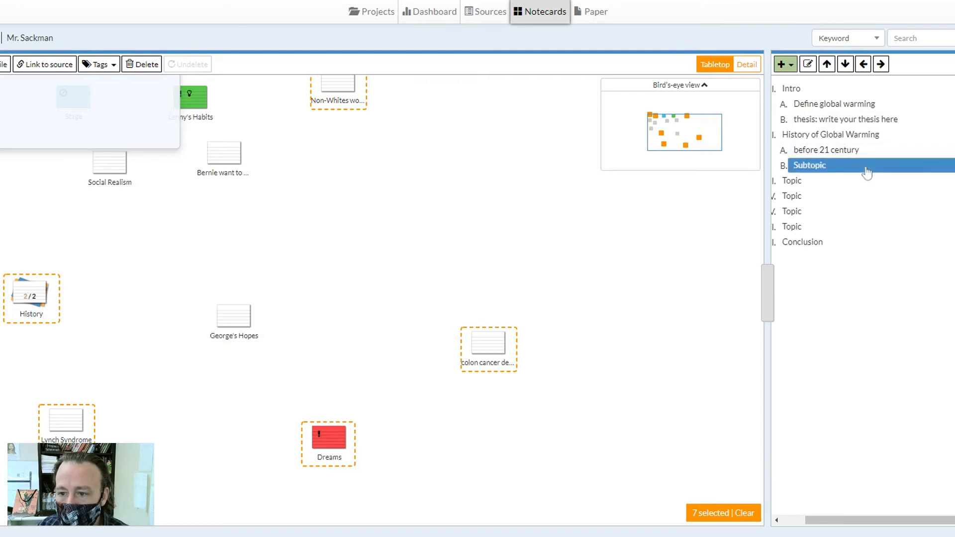
left_click(868, 172)
type("rece")
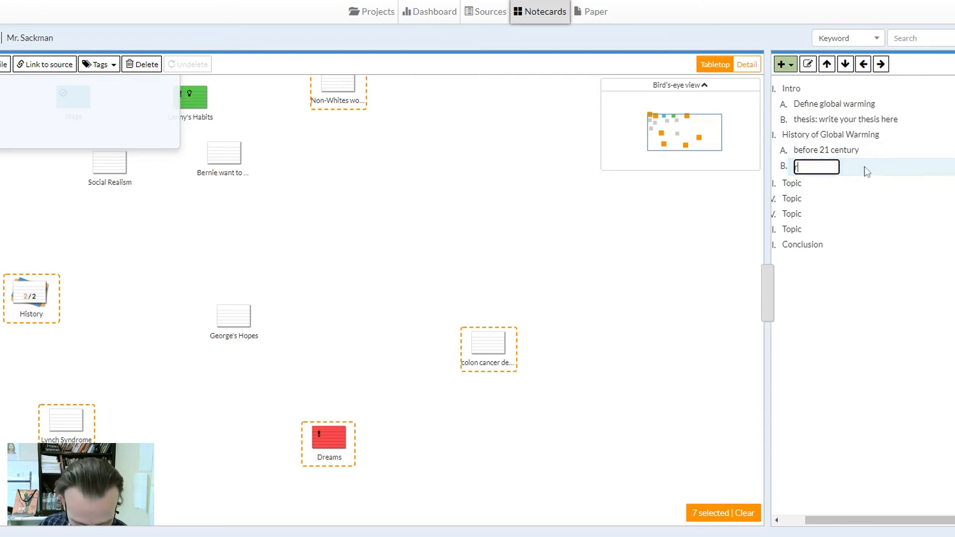
type("nt deelopments")
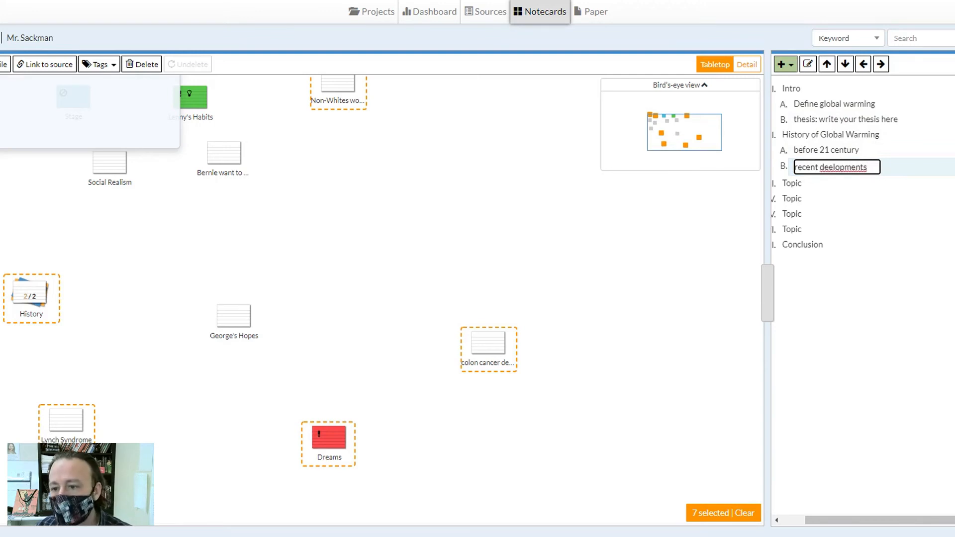
left_click(857, 184)
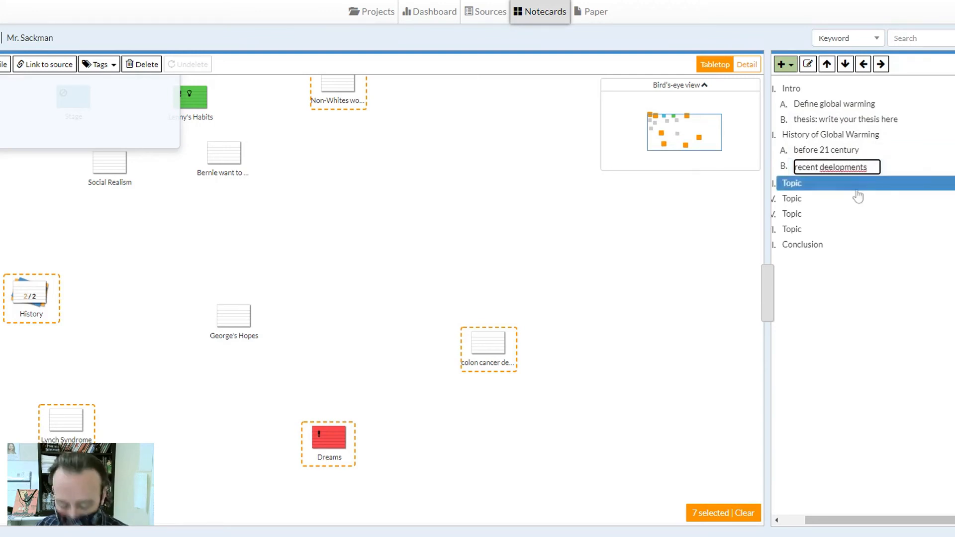
type("v")
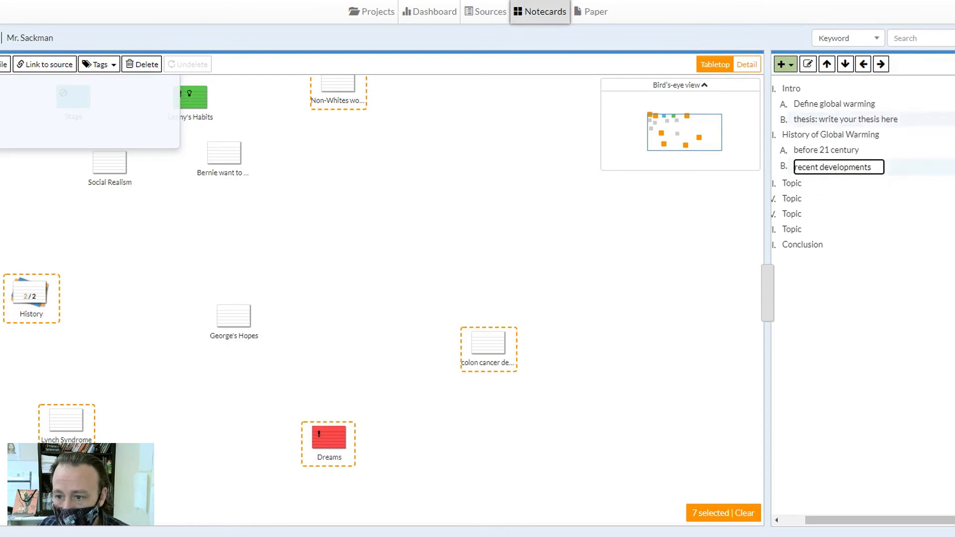
key("Return")
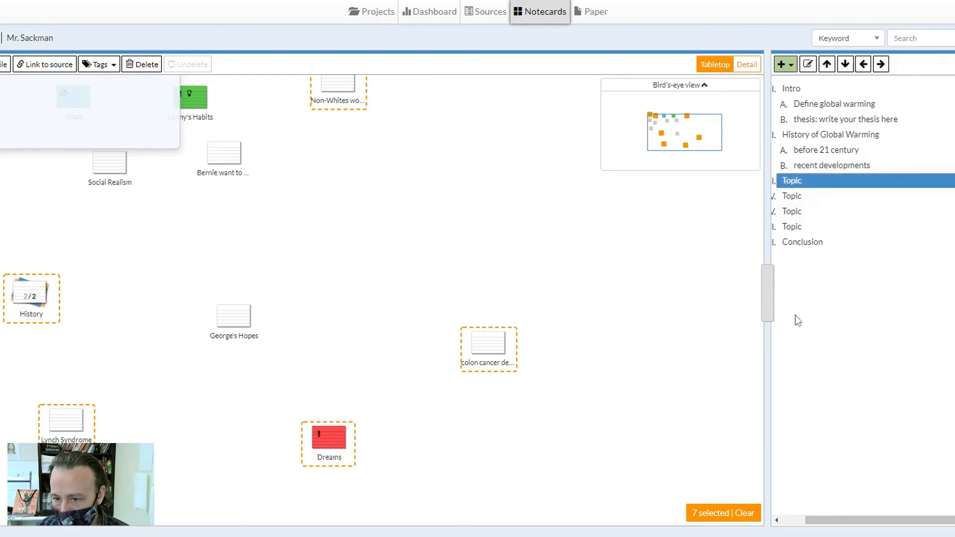
Step: Add two subtopics under topic III, directly below the History of Global Warming section
right_click(830, 185)
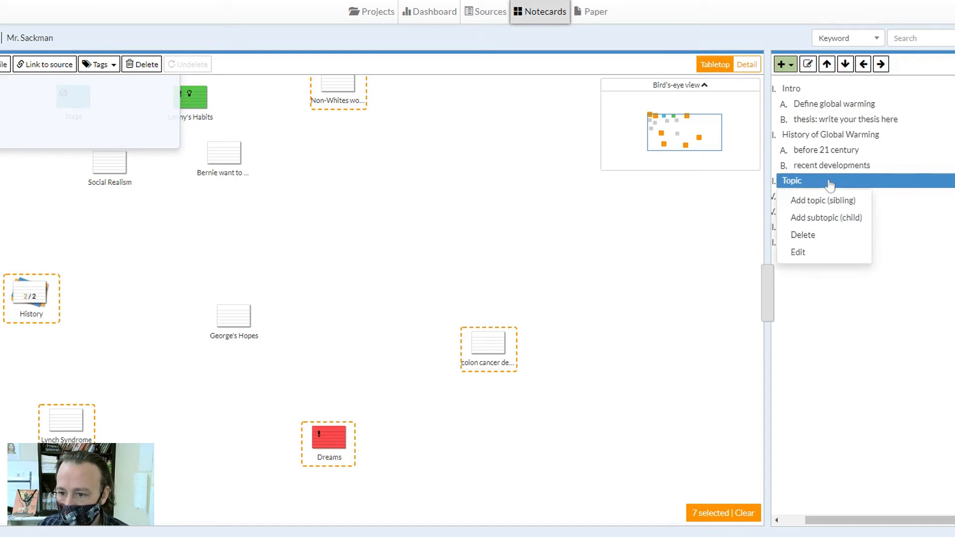
left_click(833, 215)
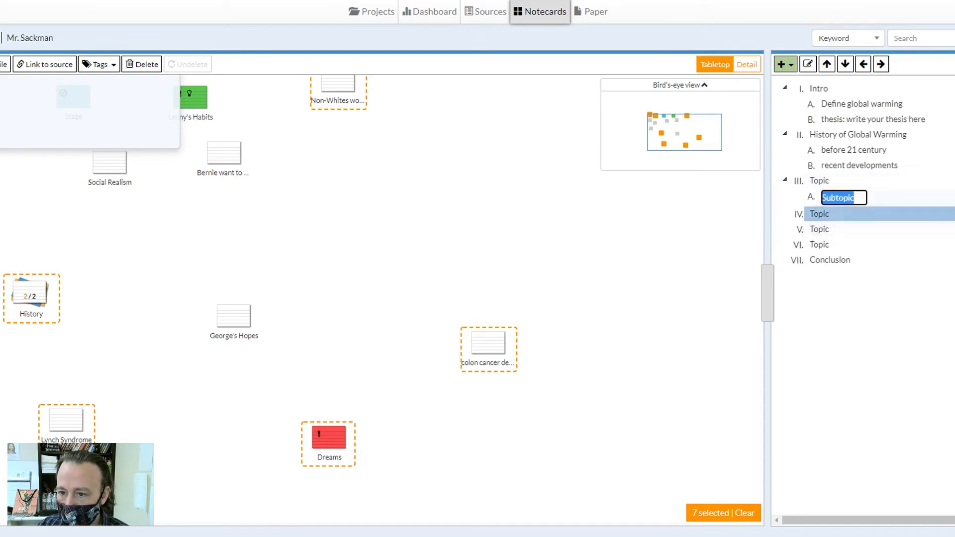
right_click(827, 186)
left_click(848, 217)
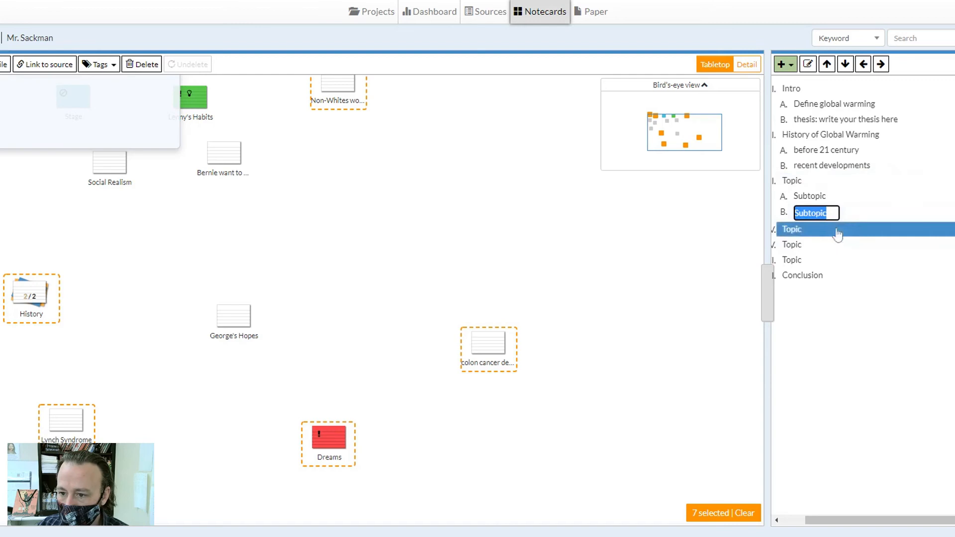
Step: Add two subtopics under outline topic IV
left_click(810, 234)
right_click(814, 230)
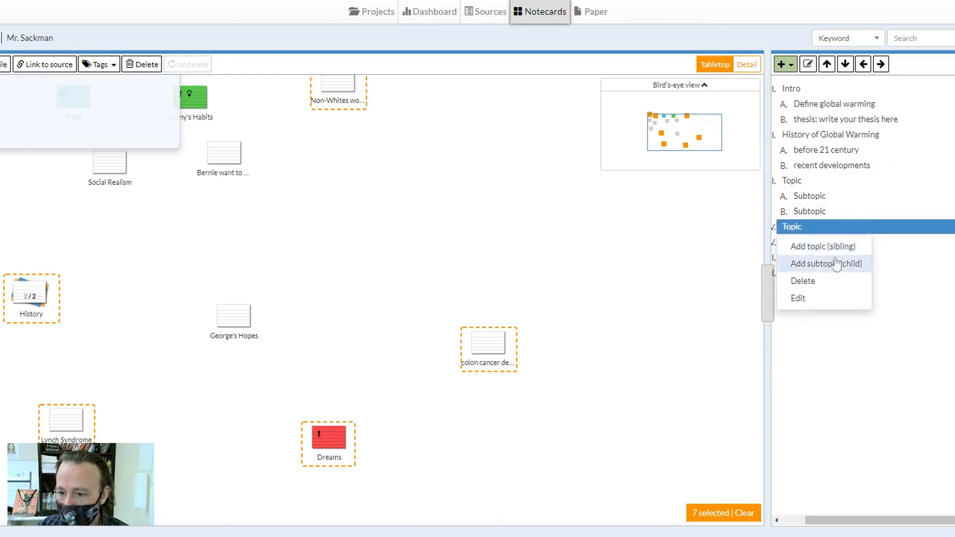
left_click(839, 262)
left_click(816, 232)
right_click(818, 230)
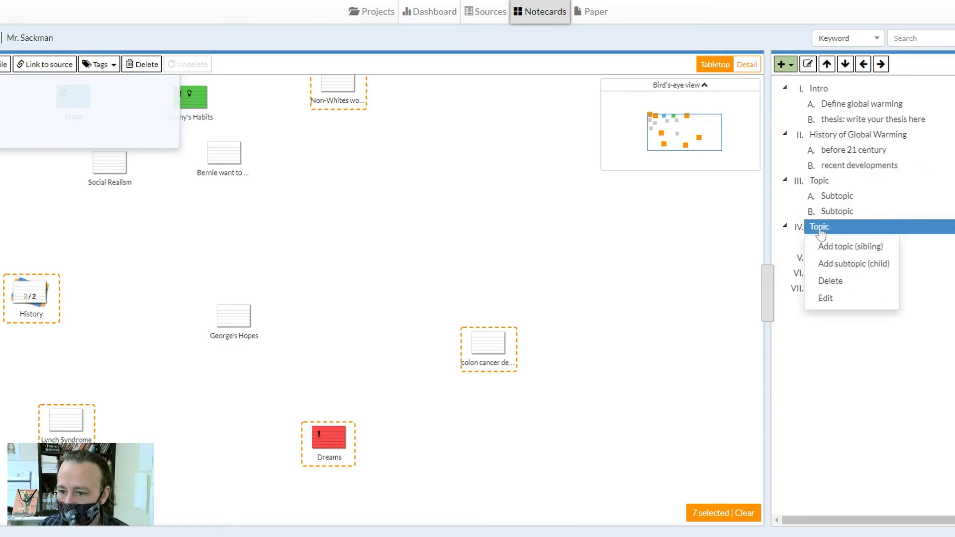
left_click(839, 265)
Step: Add two subtopics under outline topic V
left_click(840, 271)
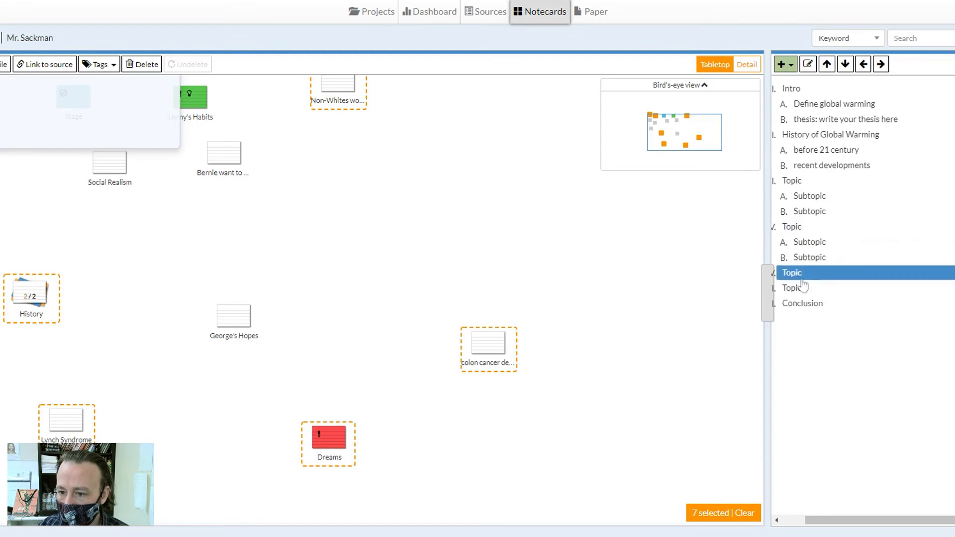
right_click(811, 277)
left_click(826, 310)
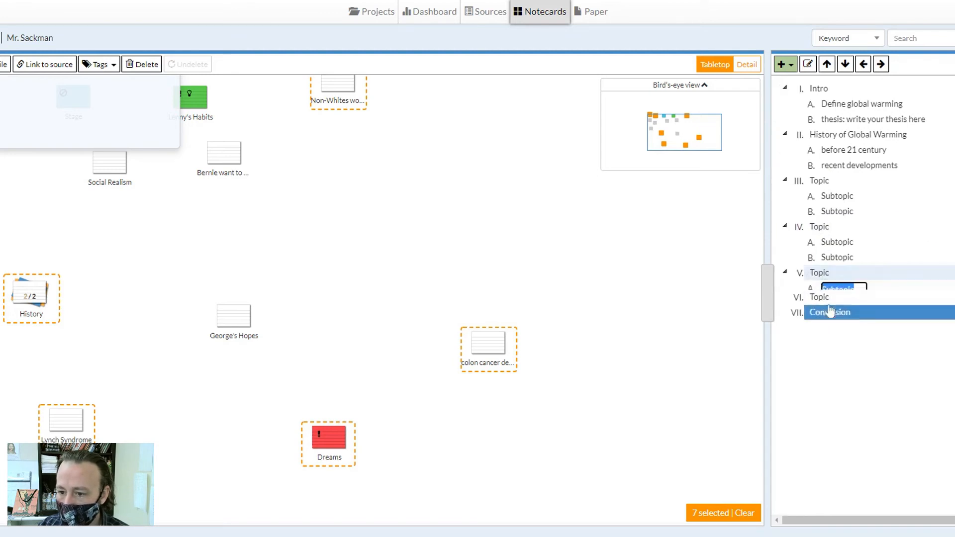
left_click(826, 273)
right_click(826, 274)
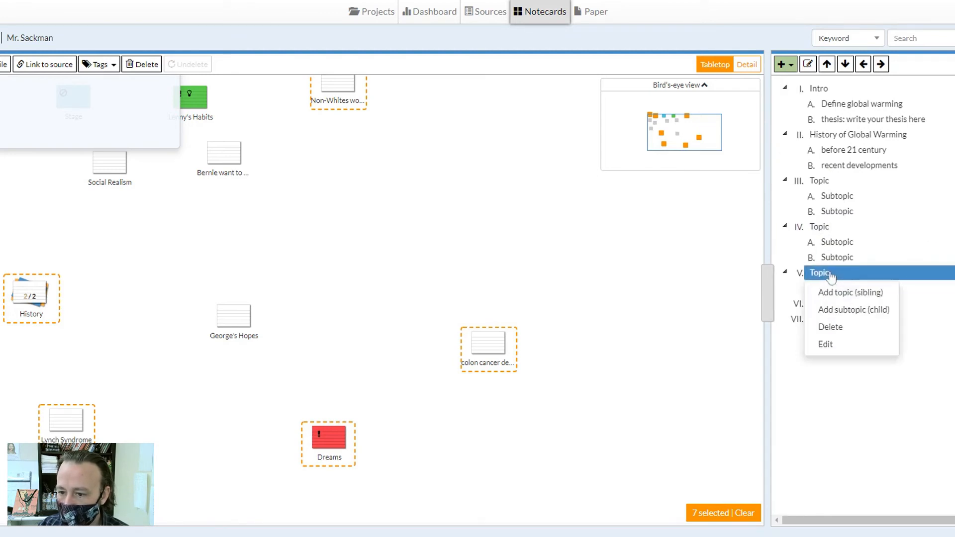
left_click(846, 309)
Step: Add two subtopics under outline topic VI, directly above the Conclusion
left_click(812, 321)
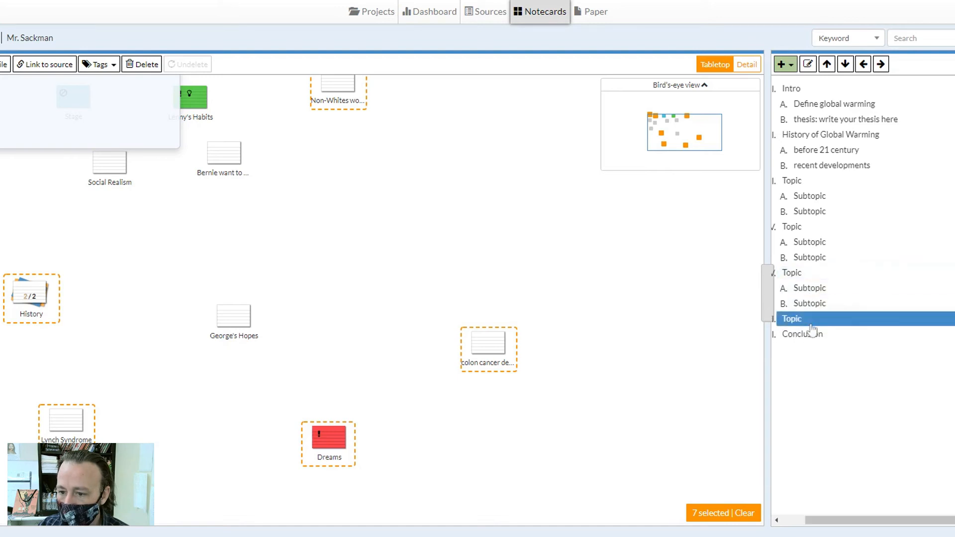
right_click(812, 321)
left_click(830, 356)
left_click(826, 319)
right_click(825, 319)
left_click(842, 356)
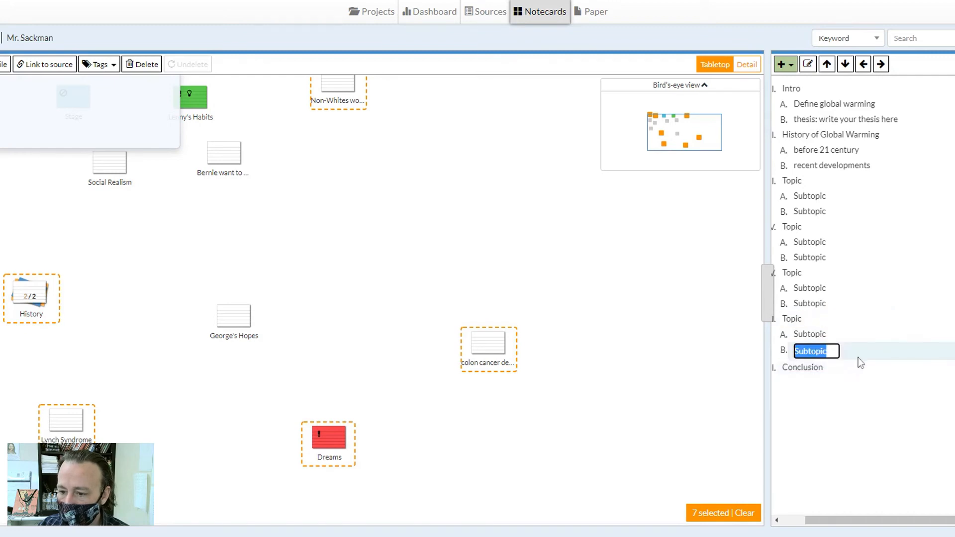
Step: Add two subtopics under the Conclusion at the end of the outline
left_click(822, 367)
right_click(822, 370)
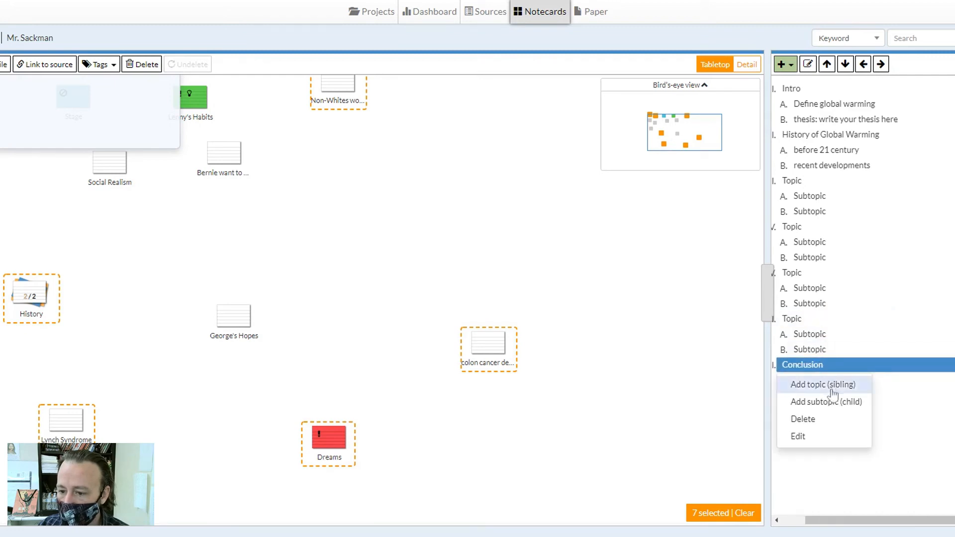
left_click(834, 396)
left_click(841, 366)
right_click(841, 366)
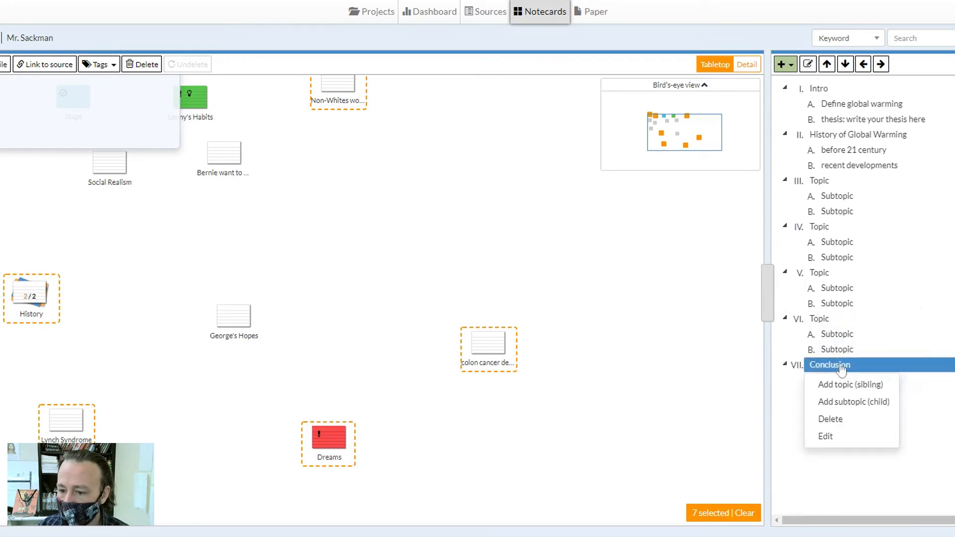
left_click(844, 402)
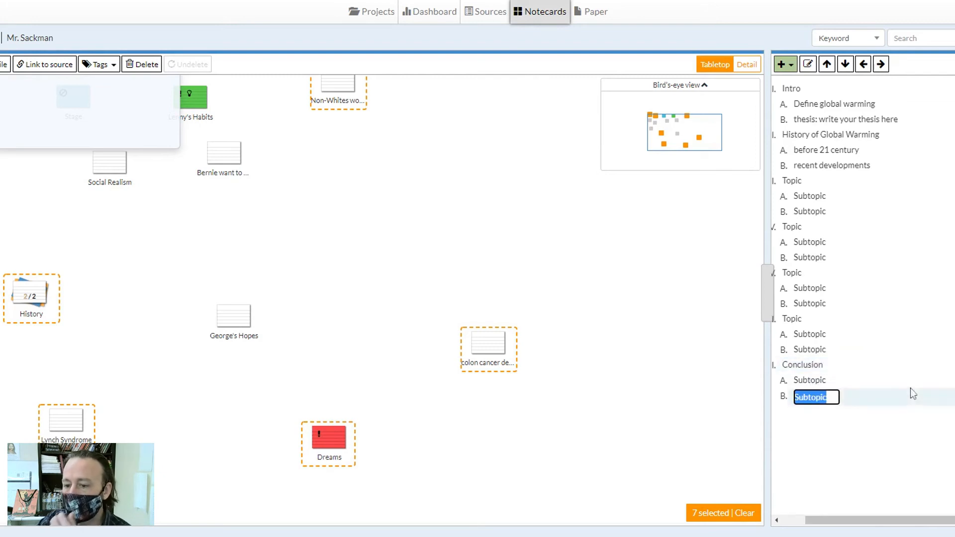
left_click_drag(893, 520, 807, 515)
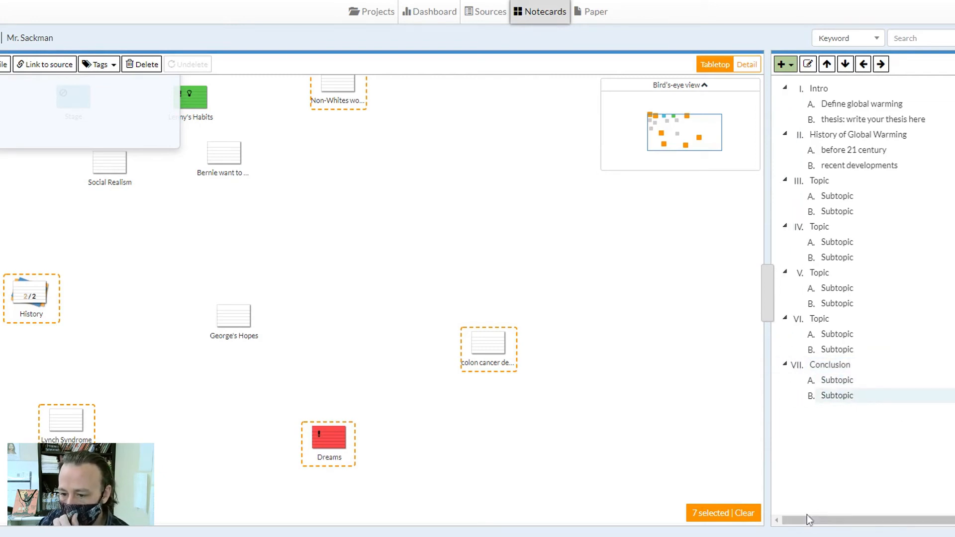
left_click(826, 183)
left_click(826, 184)
left_click(839, 198)
left_click(840, 199)
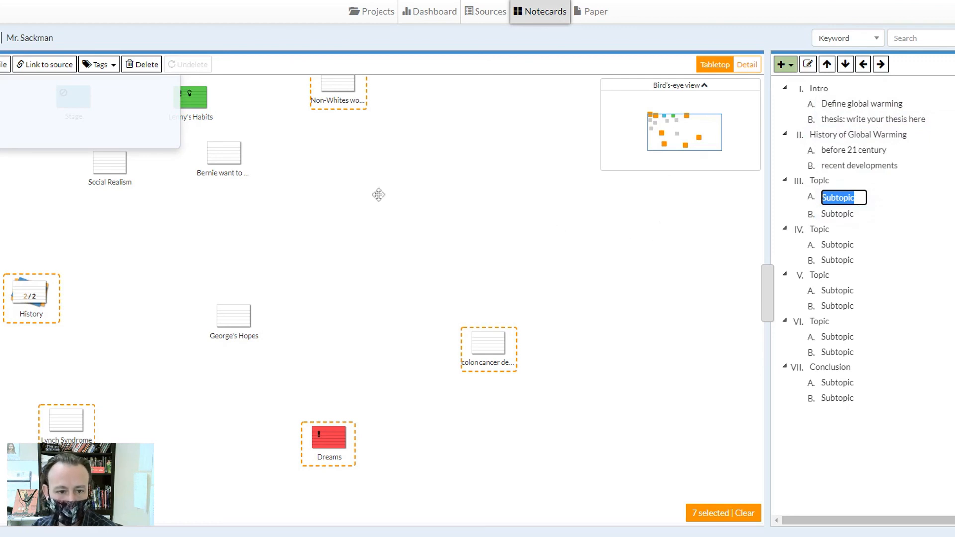
Step: Look through the unpiled notecards' full contents in the Detail view and return to the Tabletop view
mouse_move(684, 140)
left_mouse_down()
mouse_move(731, 107)
mouse_move(697, 159)
mouse_move(646, 107)
mouse_move(637, 134)
mouse_move(652, 152)
mouse_move(670, 131)
mouse_move(676, 141)
left_mouse_up()
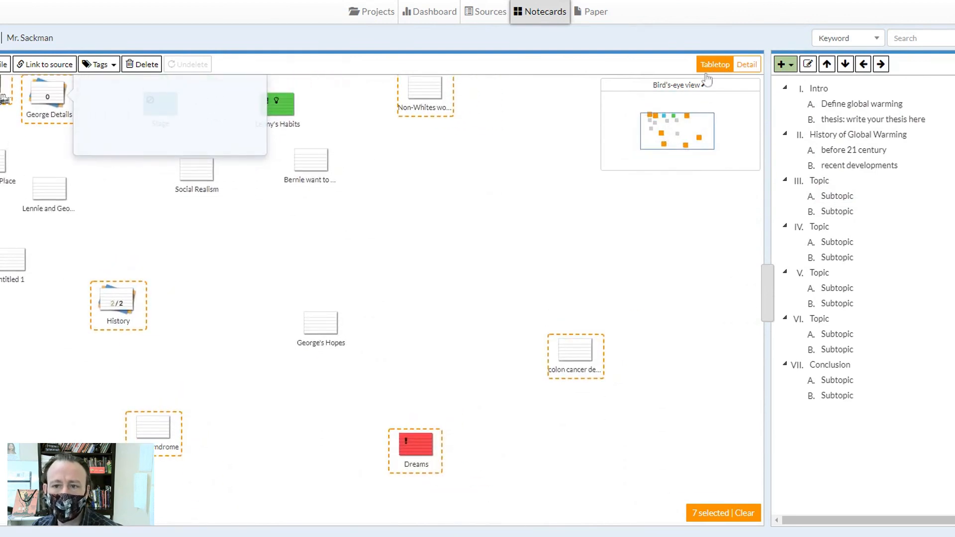
left_click(740, 67)
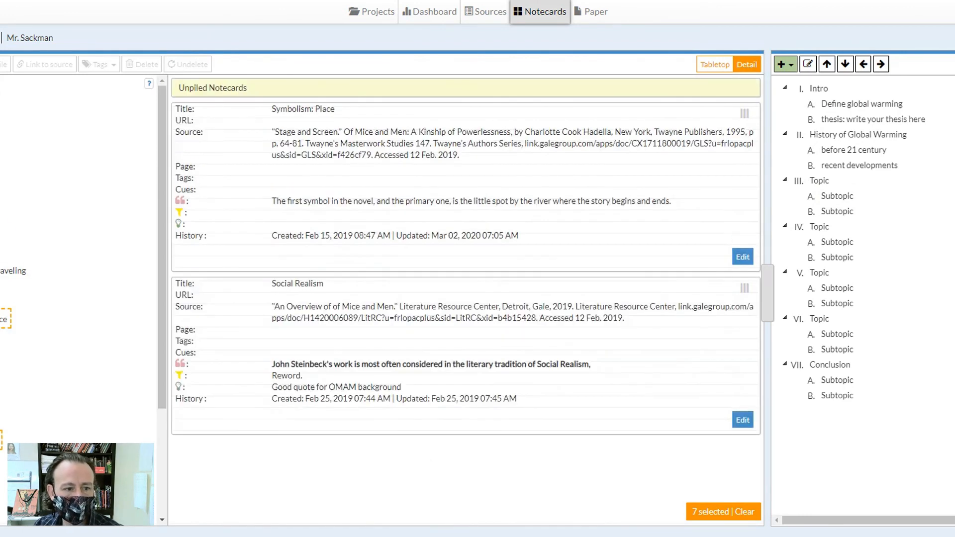
scroll(680, 84, "down", 4)
scroll(680, 84, "up", 4)
scroll(696, 85, "down", 9)
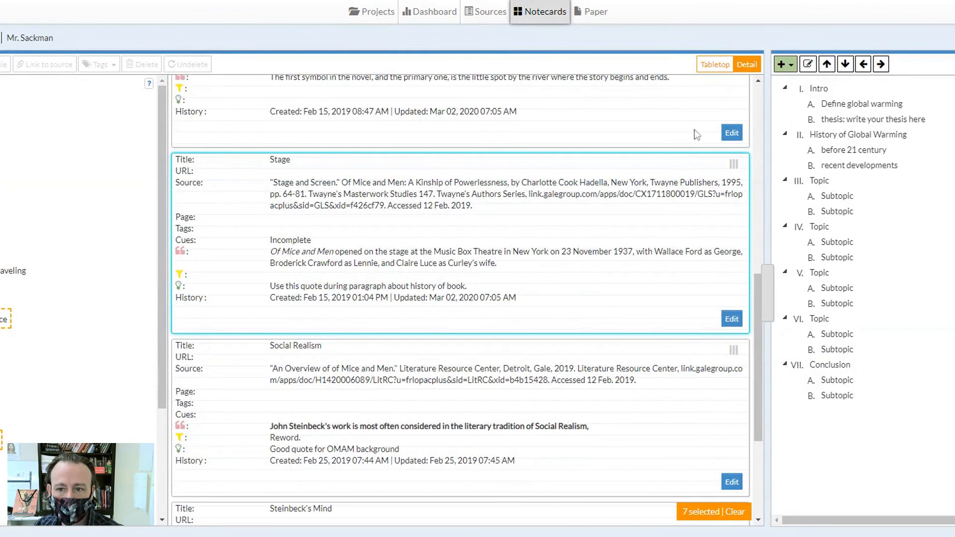
scroll(697, 134, "down", 3)
left_click(715, 64)
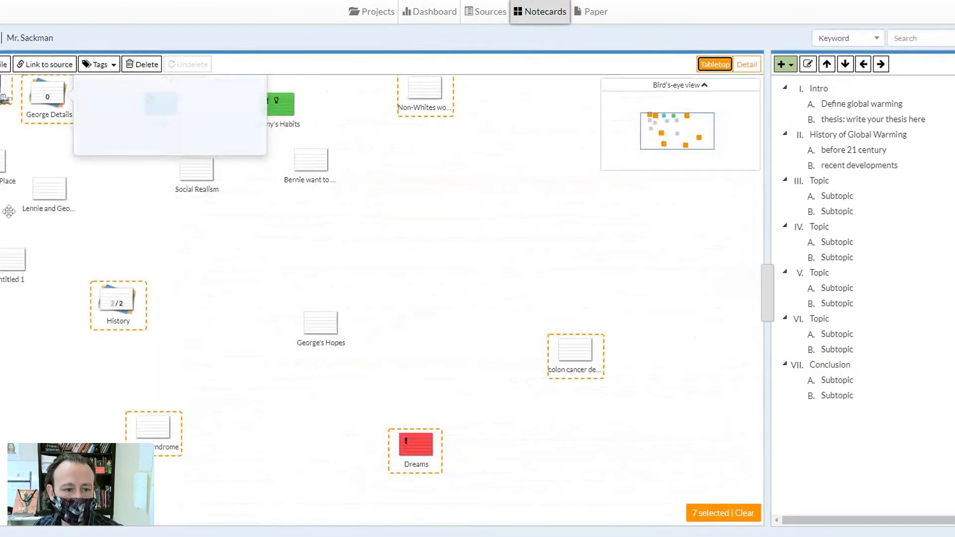